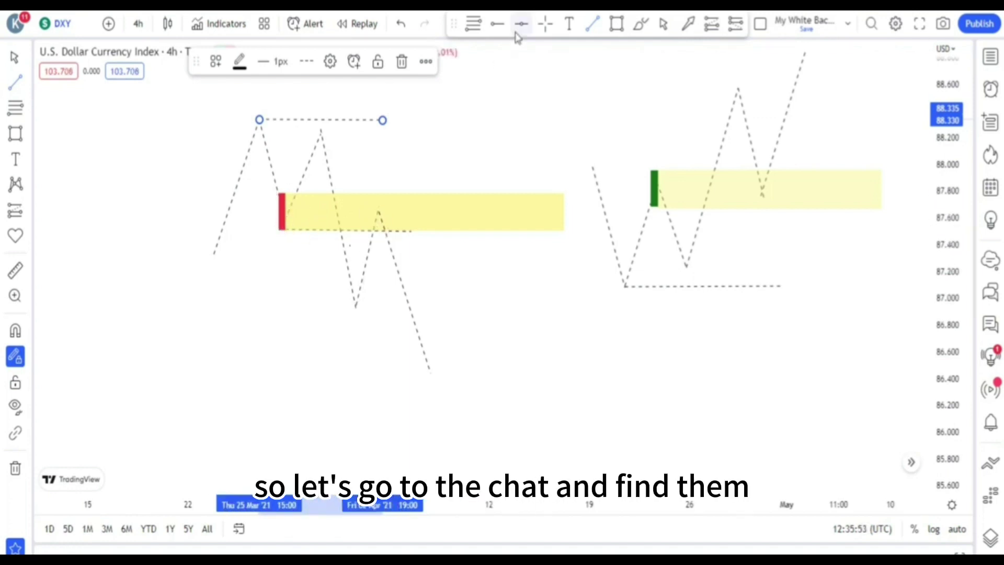
- Trace the late-March peak with dashed trend lines through the swing high, the pullback, the lower failure-swing high and the drop below
left_click_drag(532, 109, 556, 331)
left_click_drag(524, 224, 524, 298)
left_click_drag(487, 209, 492, 337)
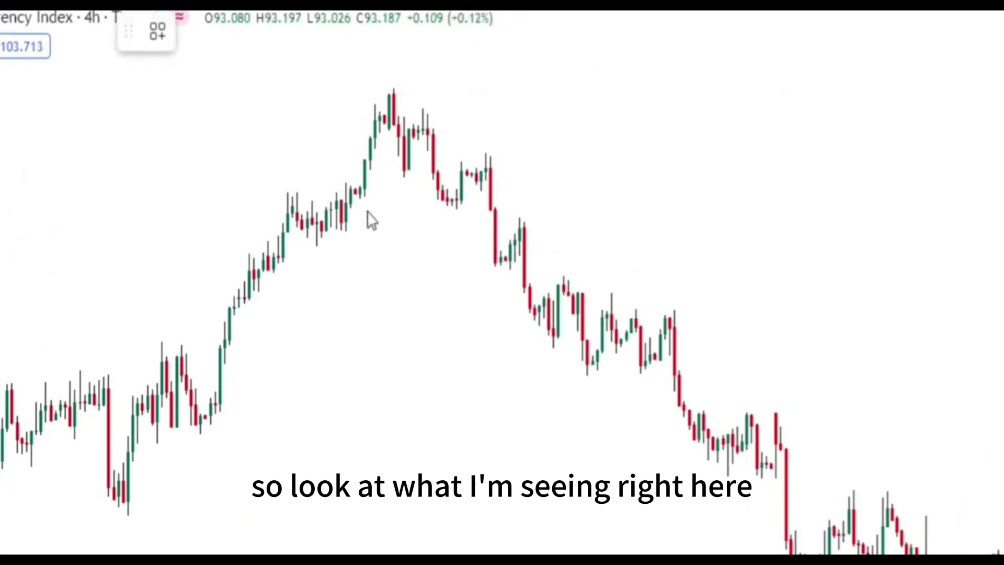
left_click_drag(994, 261, 994, 303)
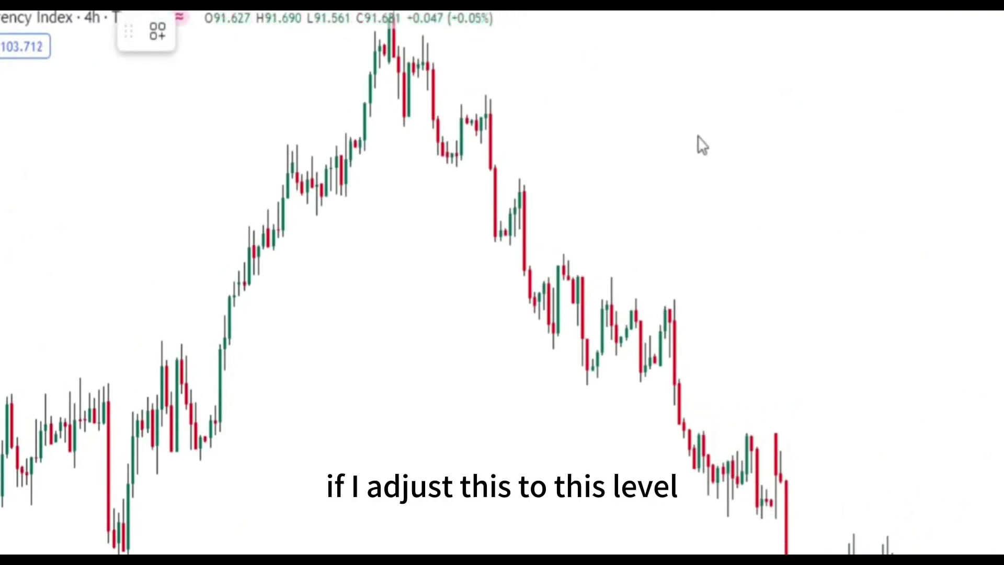
left_click_drag(600, 133, 629, 219)
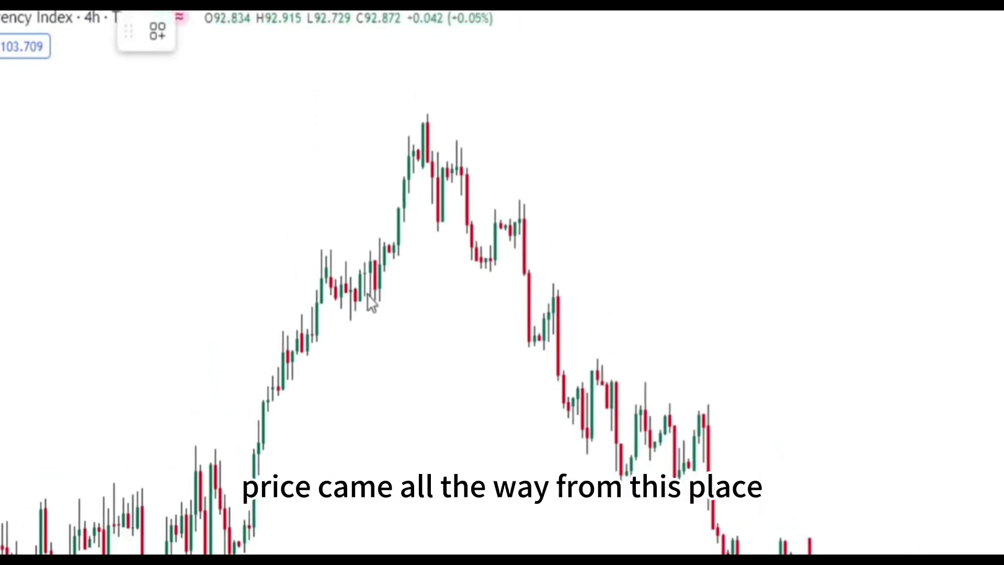
left_click(423, 106)
left_click(438, 222)
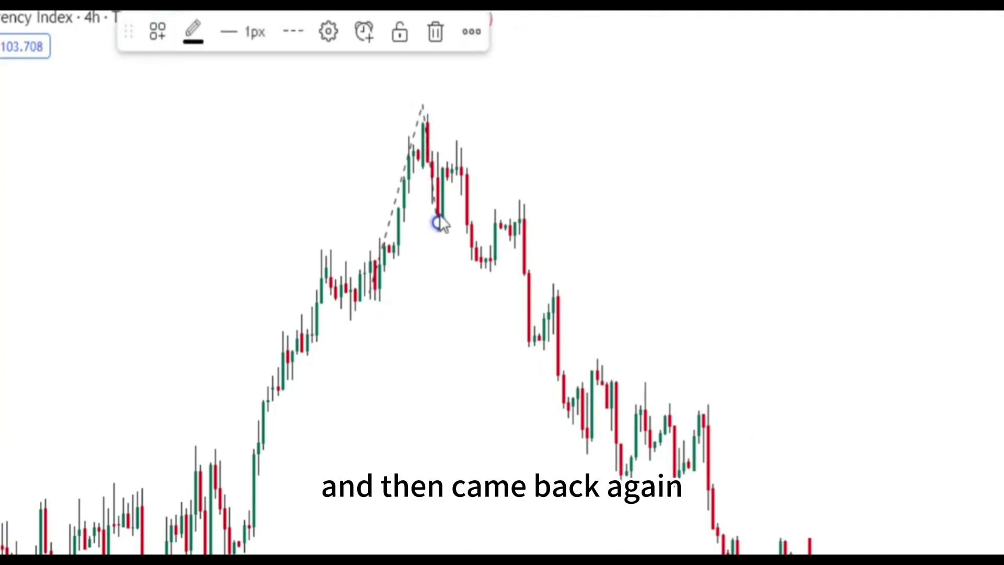
left_click(457, 135)
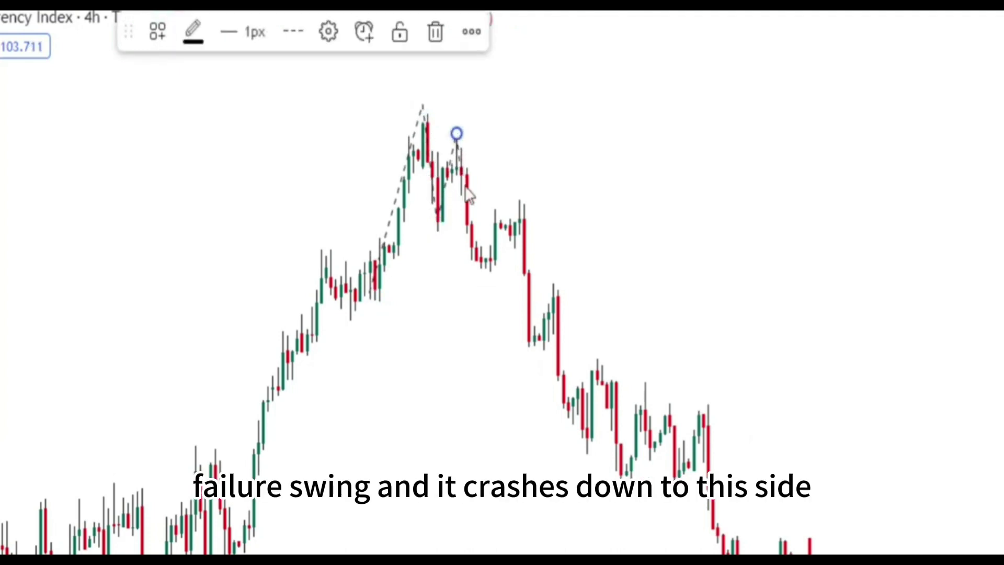
double_click(487, 283)
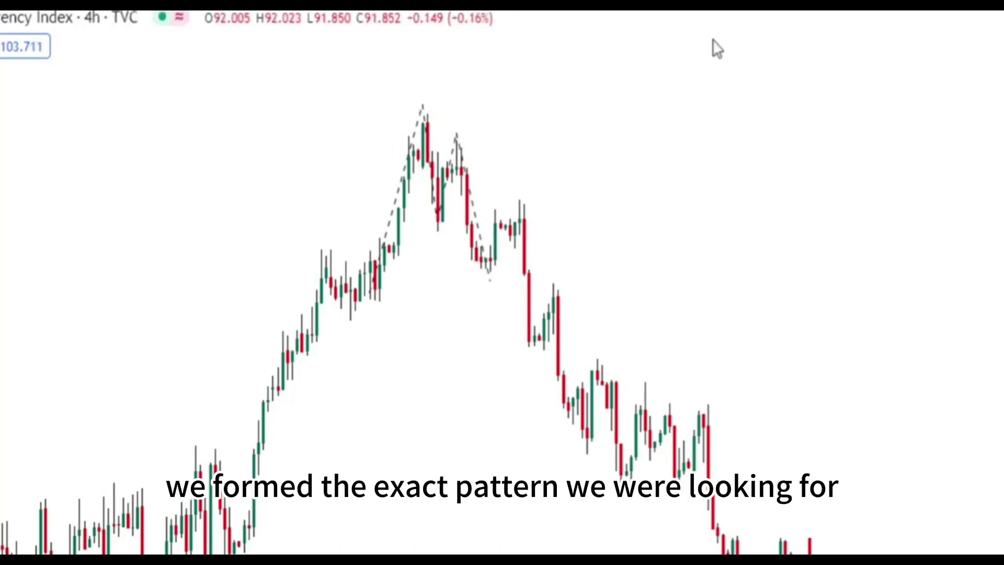
- Sketch a schematic bearish mitigation pattern in the empty area beside the peak using five dashed trend lines, ending with a retest leg
key("alt+t")
left_click(650, 297)
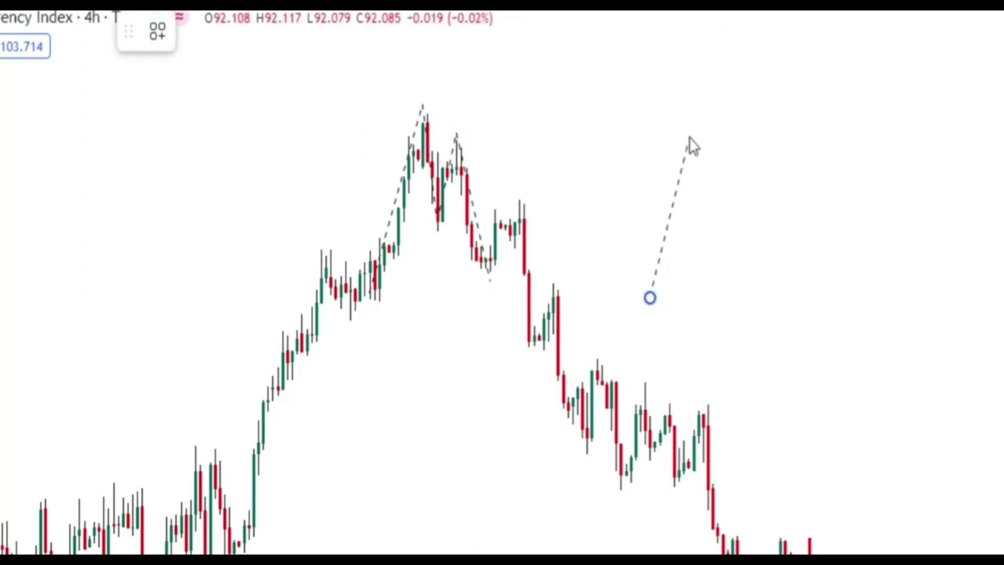
left_click(688, 135)
left_click(729, 244)
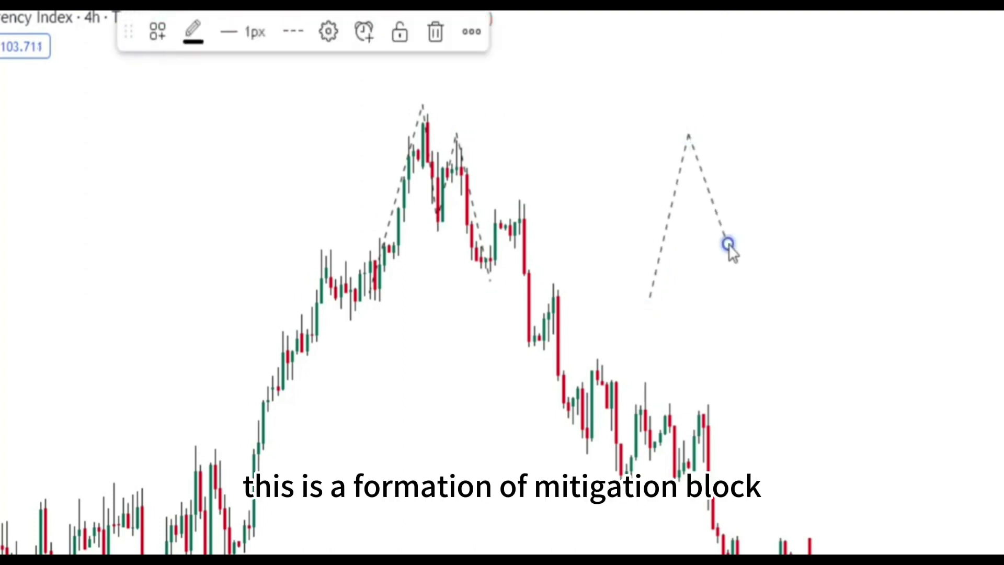
left_click(767, 145)
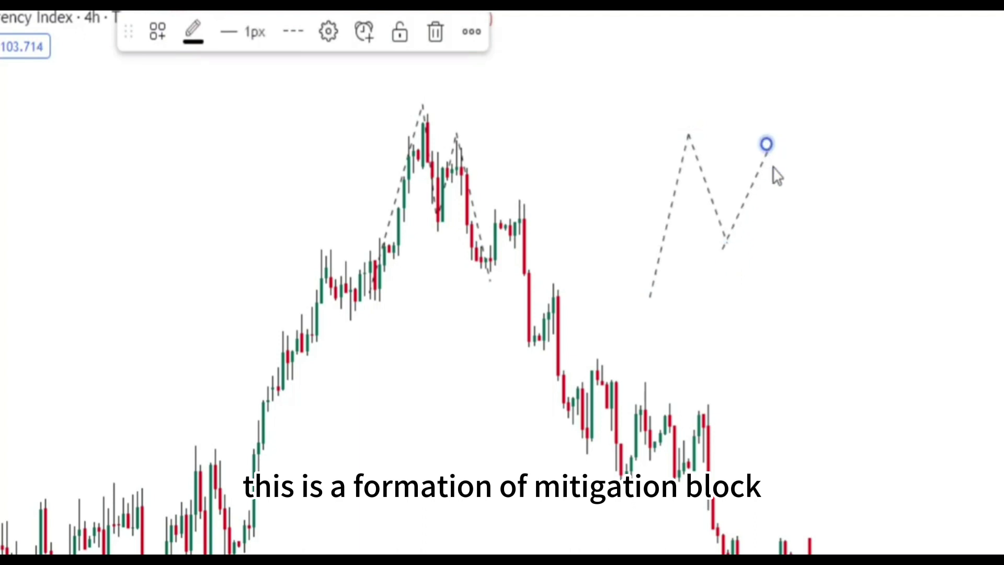
left_click(820, 348)
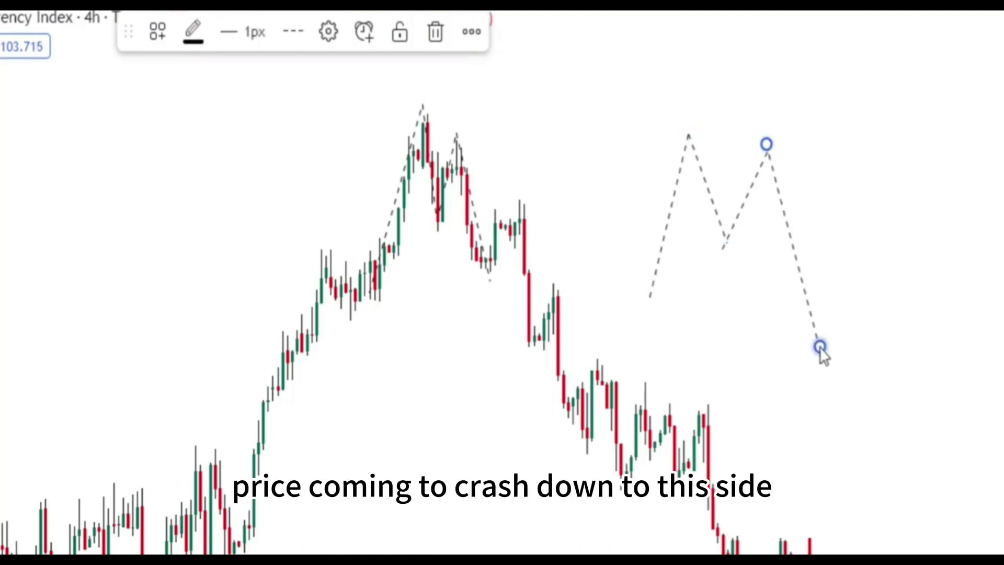
left_click(838, 234)
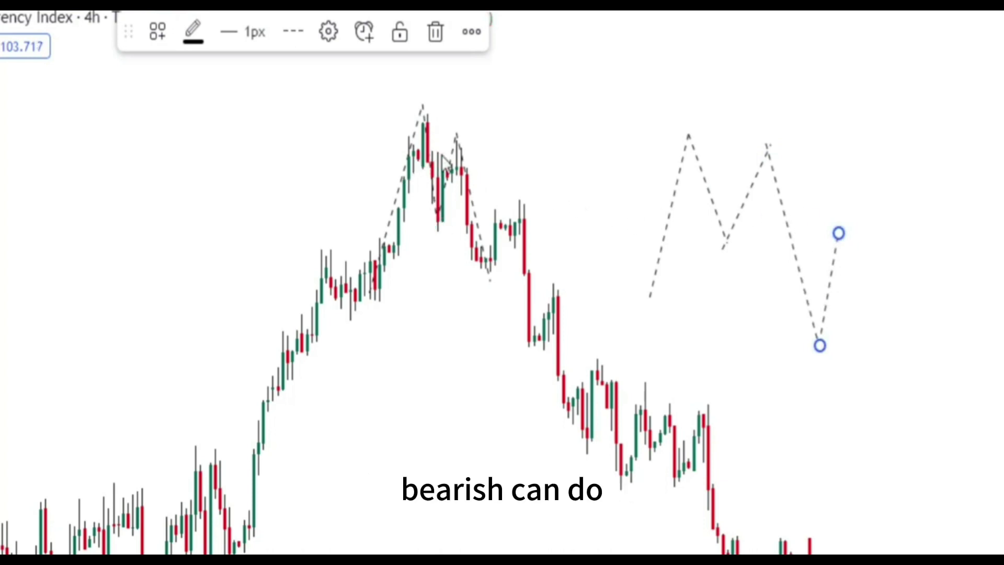
- Mark the mitigation block with a yellow rectangle spanning the last bearish candle before the failure swing and extending forward past the sketched pattern
left_click(758, 44)
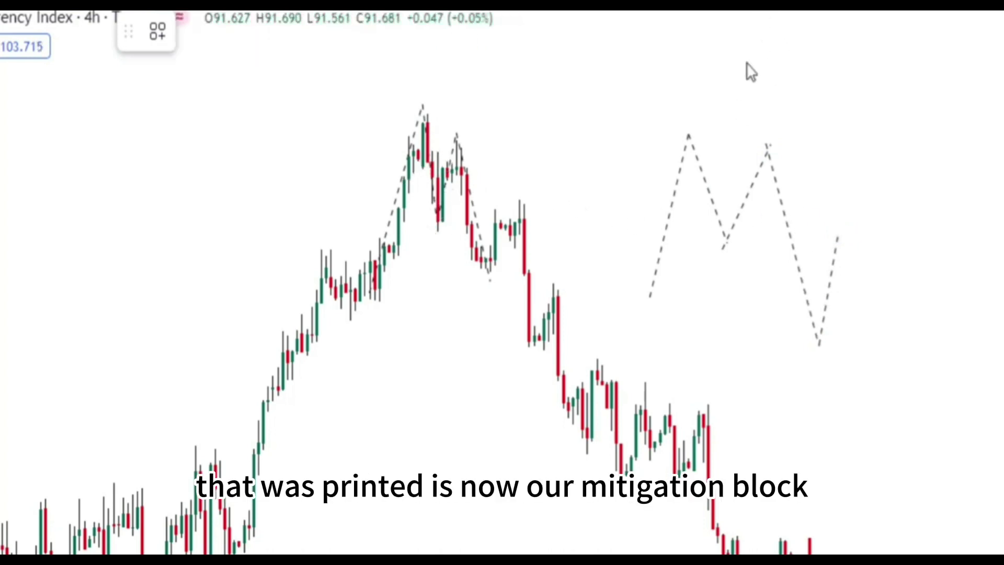
mouse_move(438, 153)
left_mouse_down()
mouse_move(440, 227)
mouse_move(755, 217)
mouse_move(946, 235)
left_mouse_up()
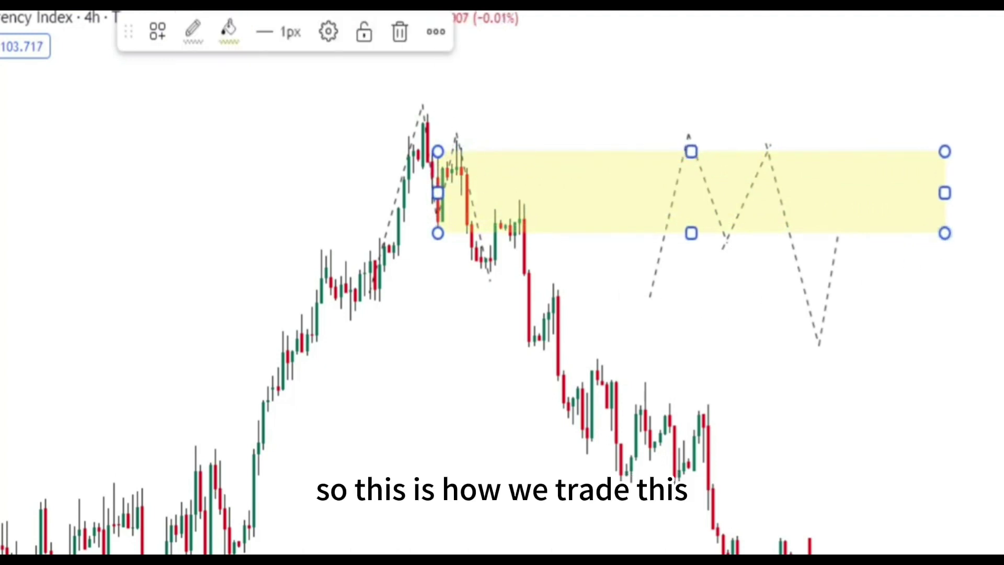
left_click(112, 172)
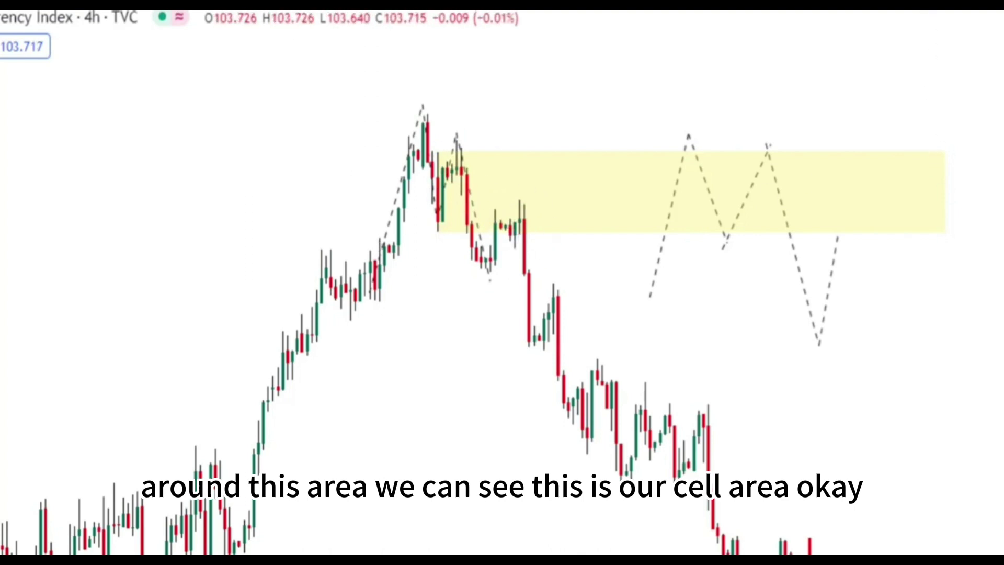
- Place a short position inside the yellow block with the stop about 0.267 above entry and the target about 0.906 below
left_click(485, 196)
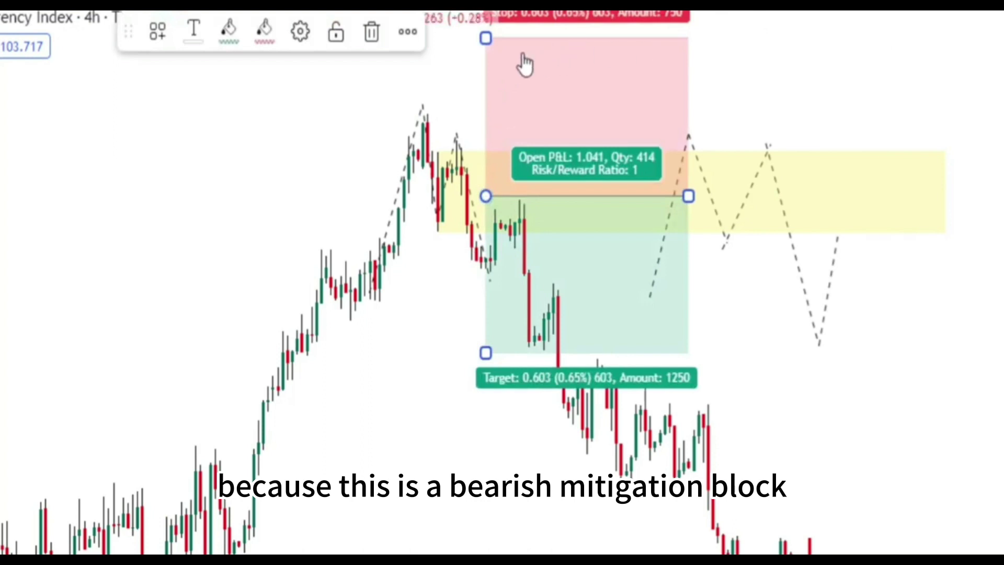
mouse_move(488, 42)
left_mouse_down()
mouse_move(496, 139)
mouse_move(495, 126)
left_mouse_up()
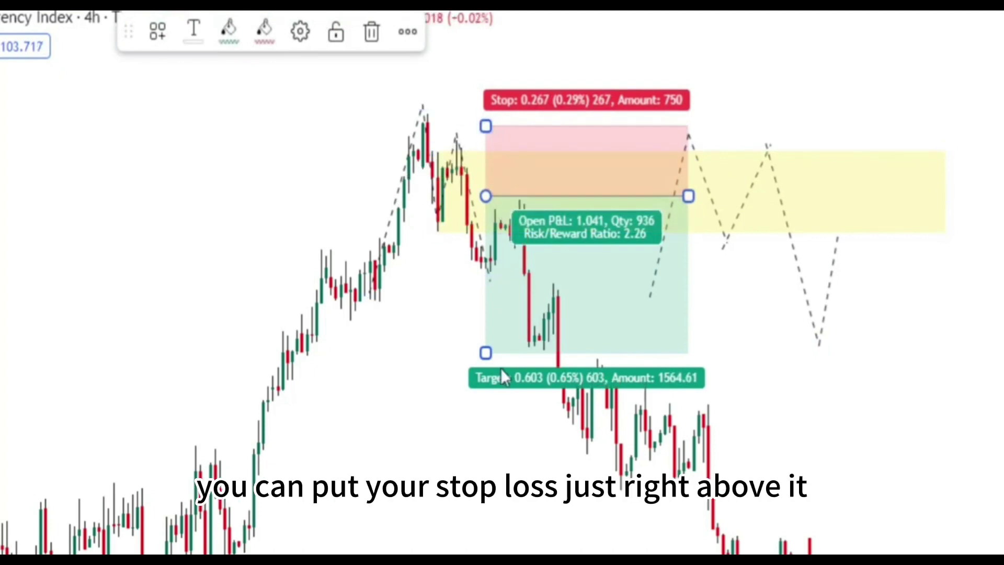
mouse_move(485, 353)
left_mouse_down()
mouse_move(508, 470)
mouse_move(513, 325)
mouse_move(522, 432)
left_mouse_up()
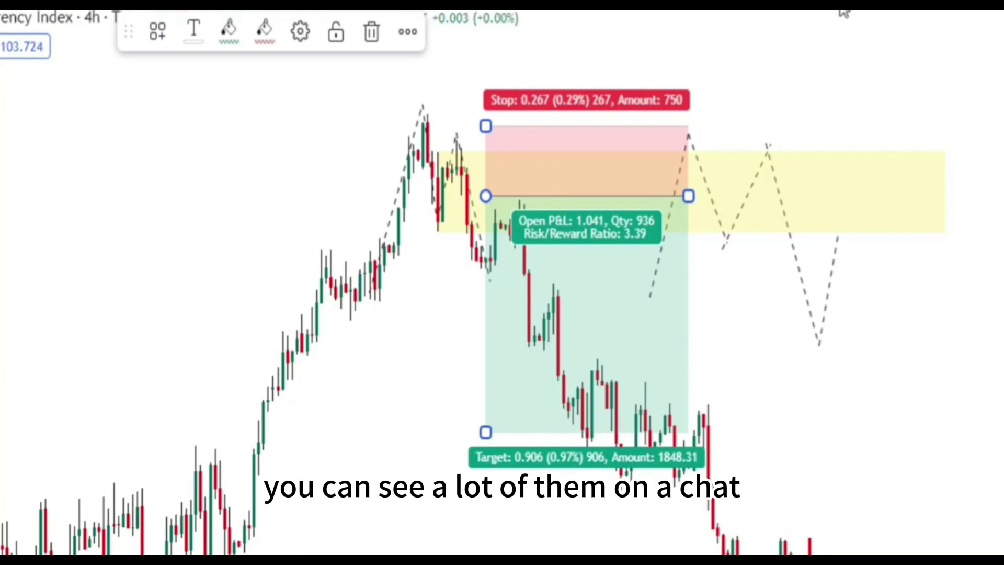
left_click(831, 45)
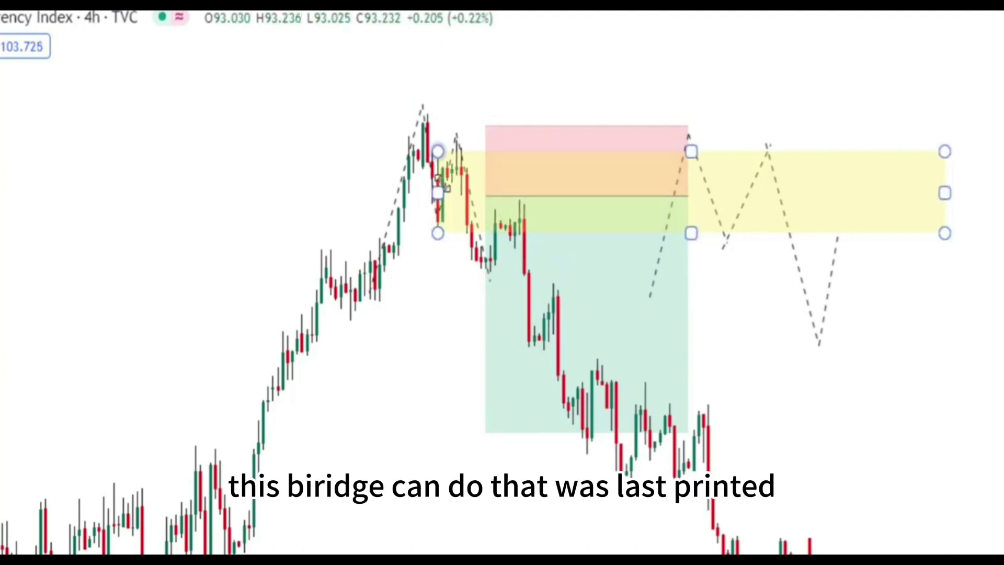
- Trace the earlier March peak with dashed trend lines through its high, pullback, failure swing, drop and return to the block level
scroll(373, 149, "up", 3)
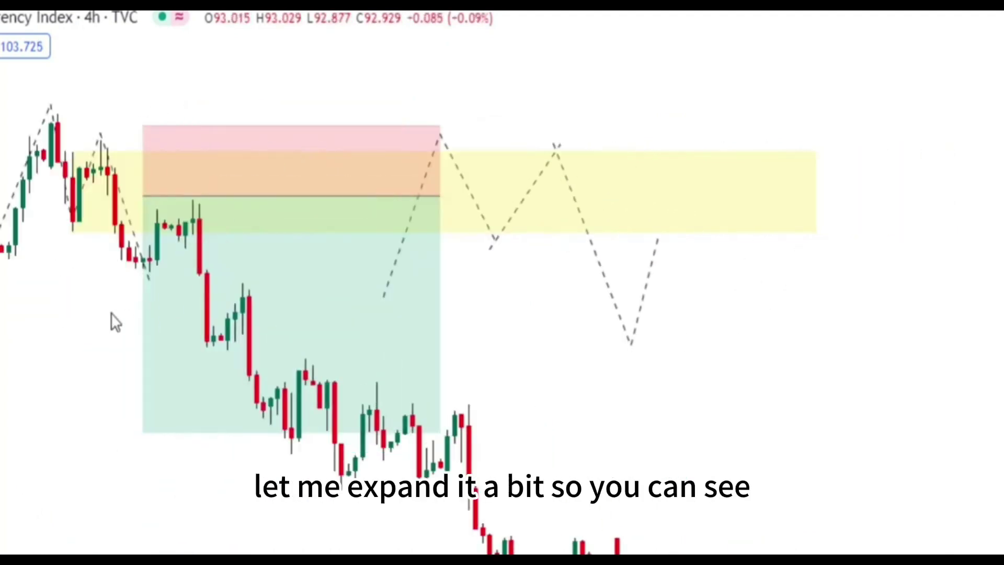
left_click_drag(79, 320, 444, 356)
scroll(444, 356, "up", 2)
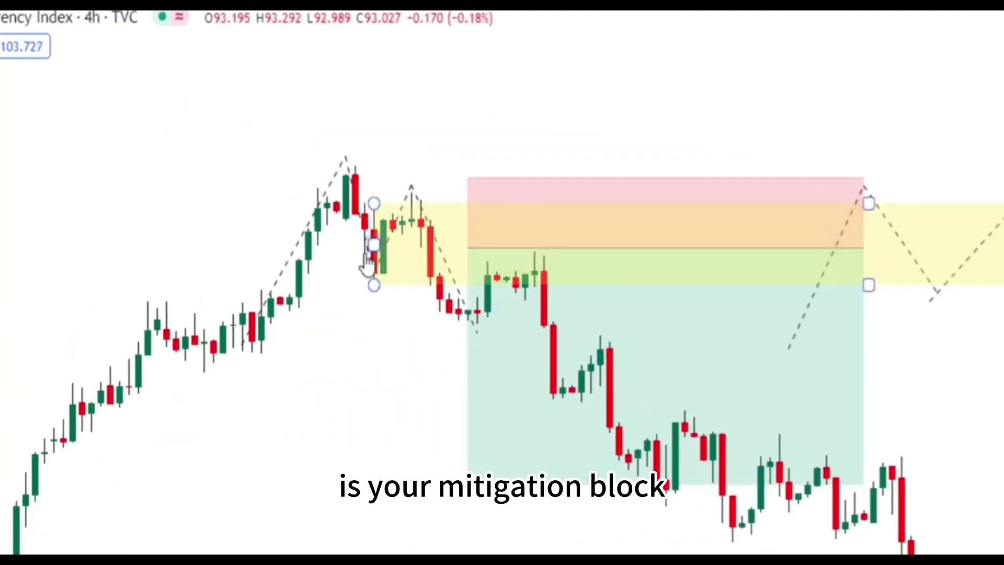
left_click_drag(350, 325, 450, 274)
scroll(449, 272, "down", 2)
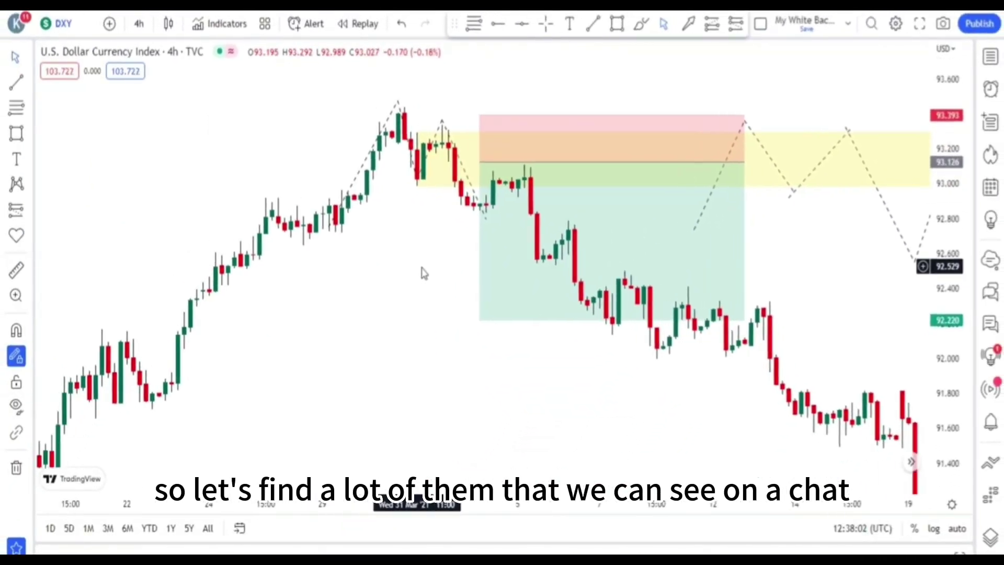
scroll(417, 285, "down", 2)
scroll(415, 284, "down", 1)
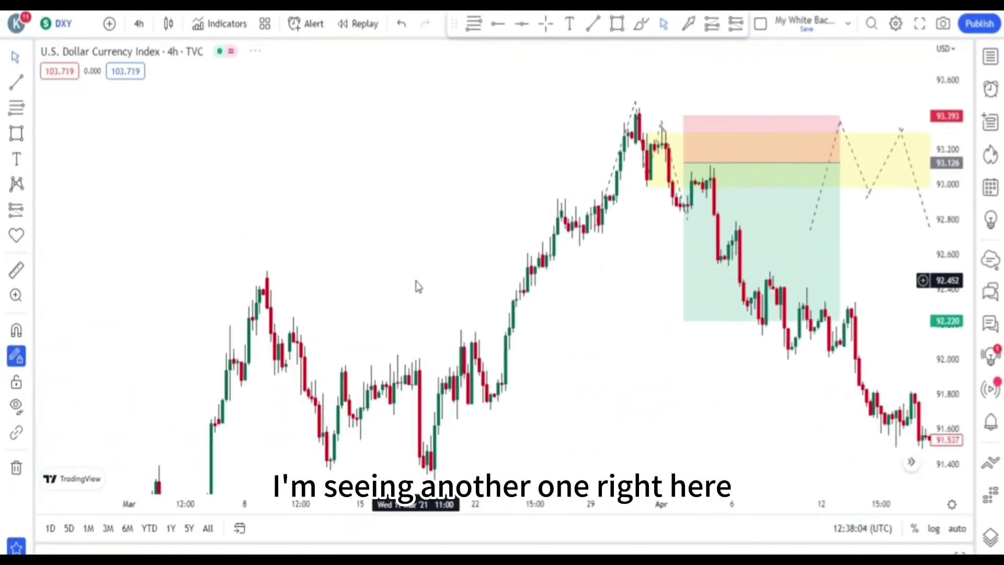
left_click_drag(392, 305, 468, 162)
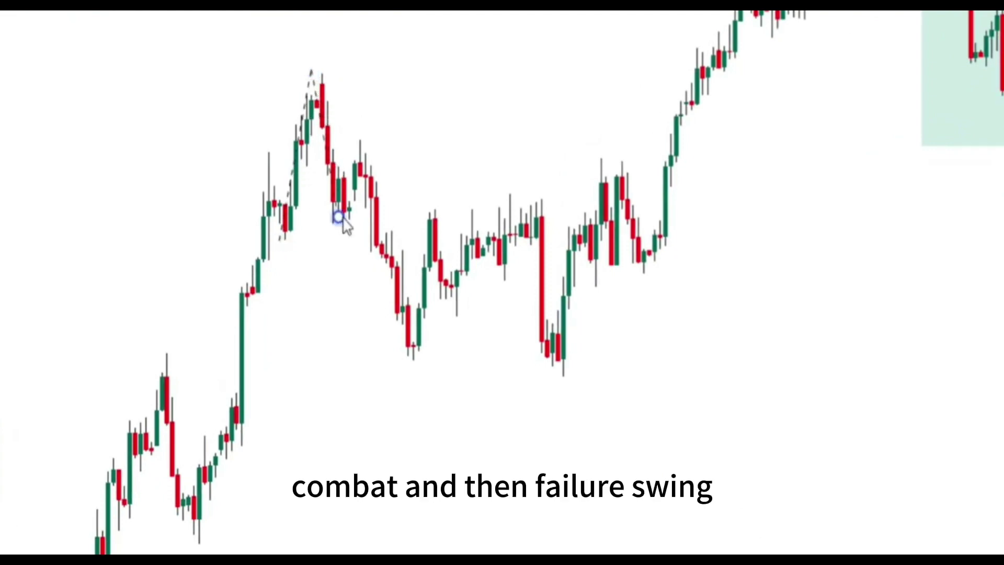
left_click(360, 134)
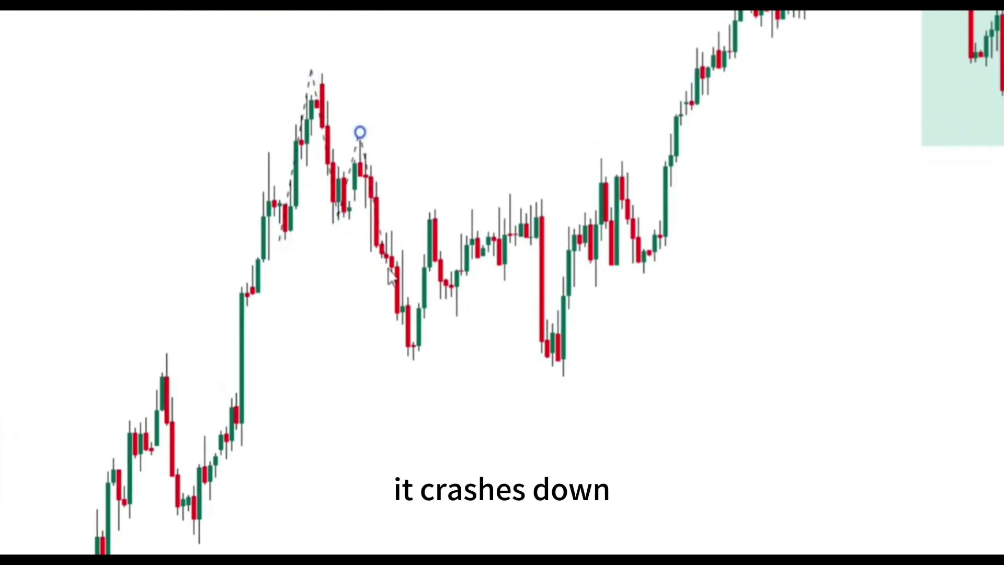
left_click(407, 350)
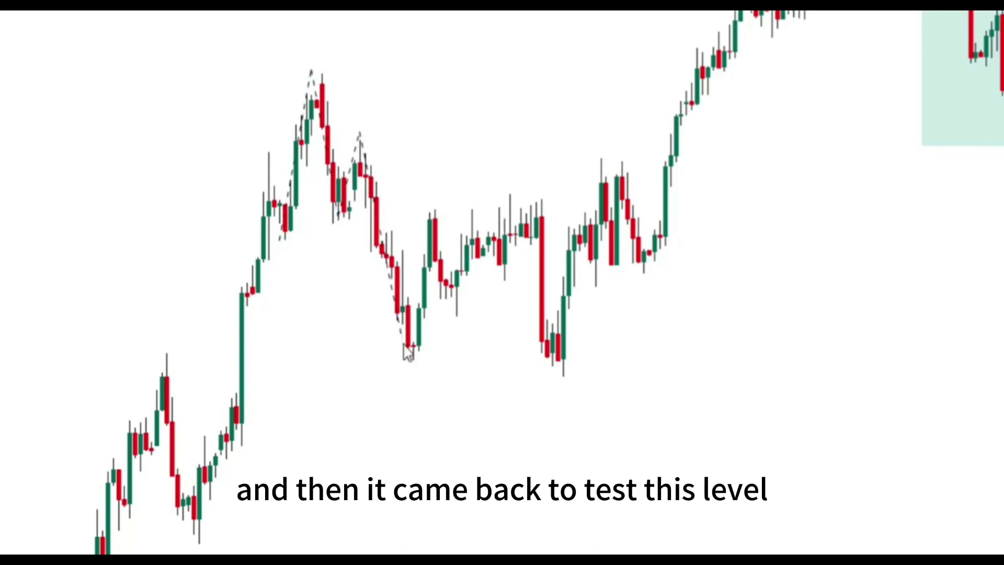
left_click(434, 203)
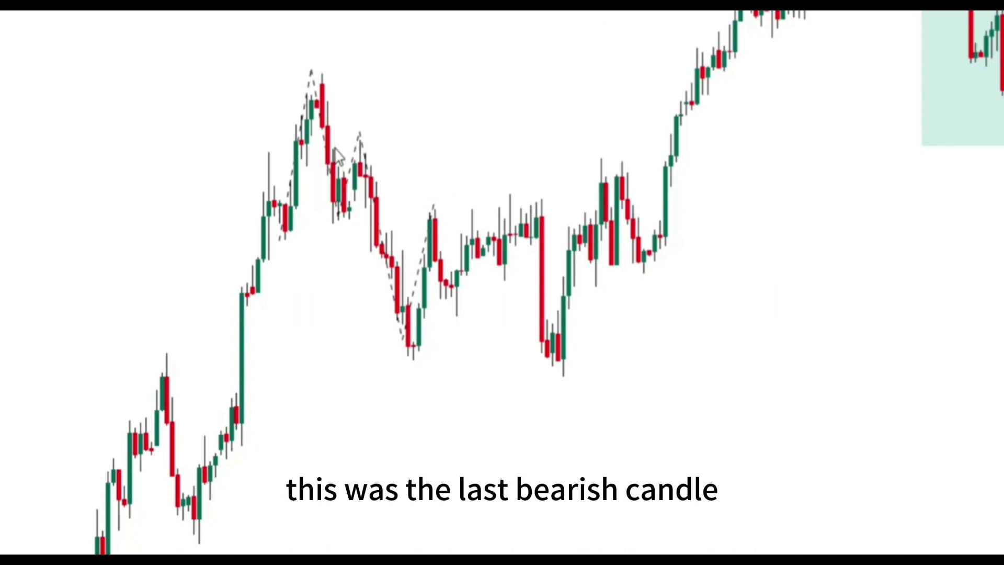
- Mark the earlier peak's last bearish candle with a yellow rectangle and place a short there, stop about 0.280 and target about 0.670 away
left_click_drag(333, 151, 748, 230)
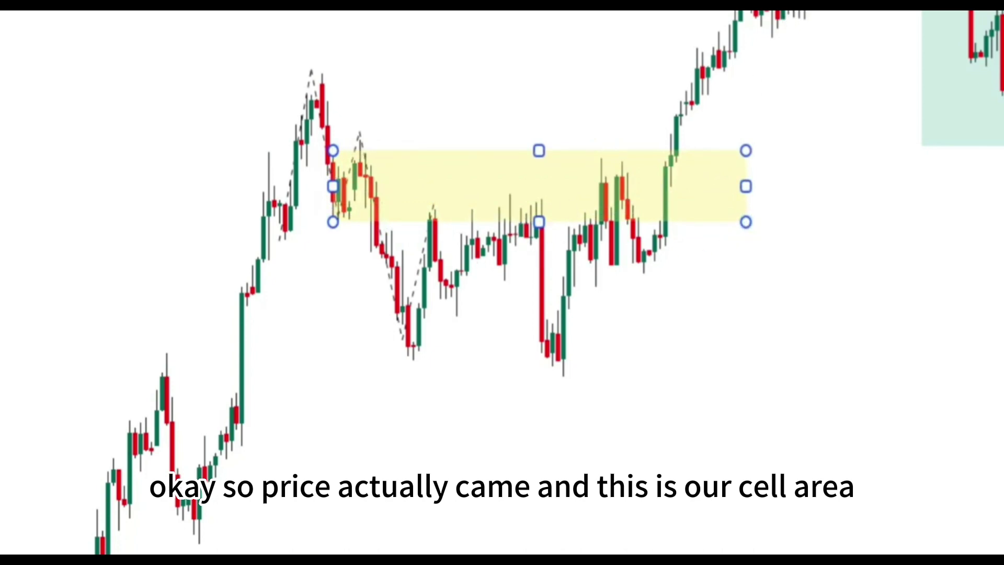
left_click(420, 189)
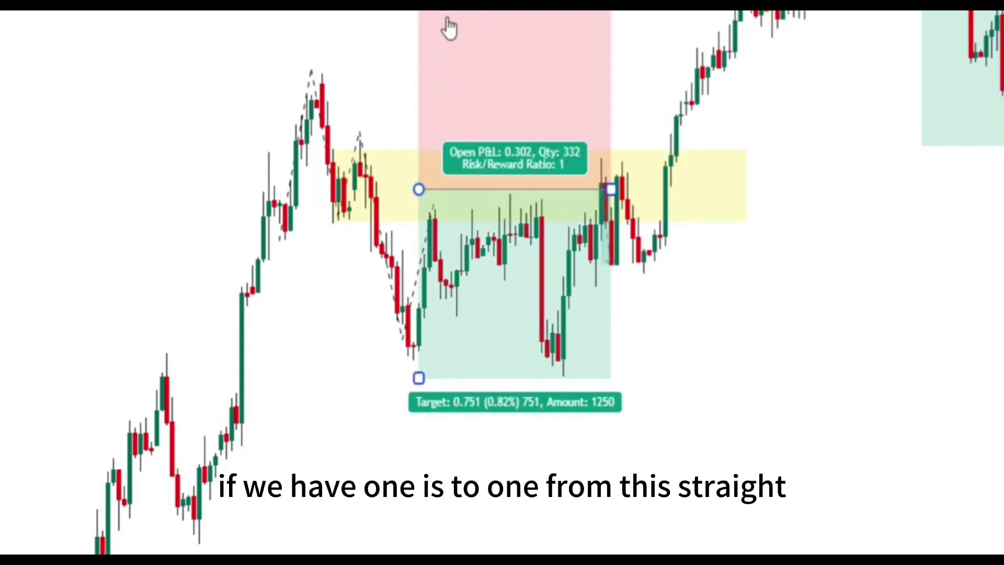
left_click_drag(422, 13, 421, 119)
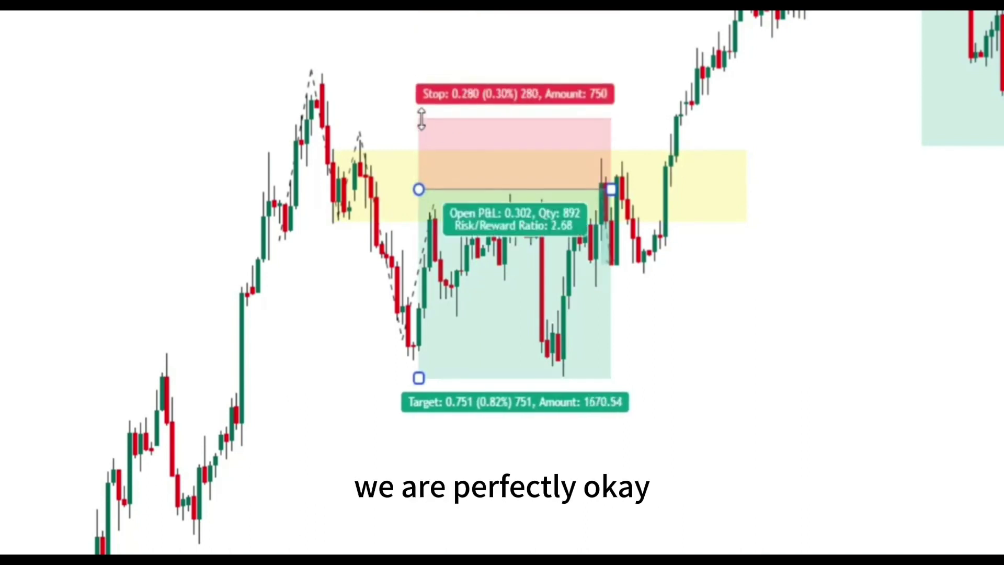
left_click_drag(419, 378, 418, 358)
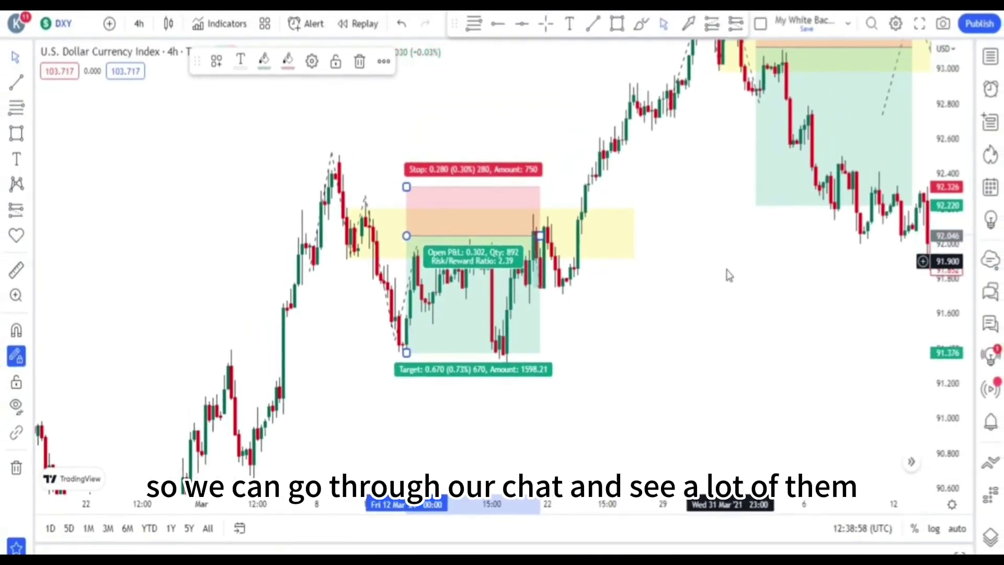
- Trace a bullish failure swing further along the chart with dashed trend lines and extend a horizontal line from the high it breaks
mouse_move(724, 298)
left_mouse_down()
mouse_move(284, 370)
mouse_move(141, 302)
left_mouse_up()
scroll(141, 302, "right", 15)
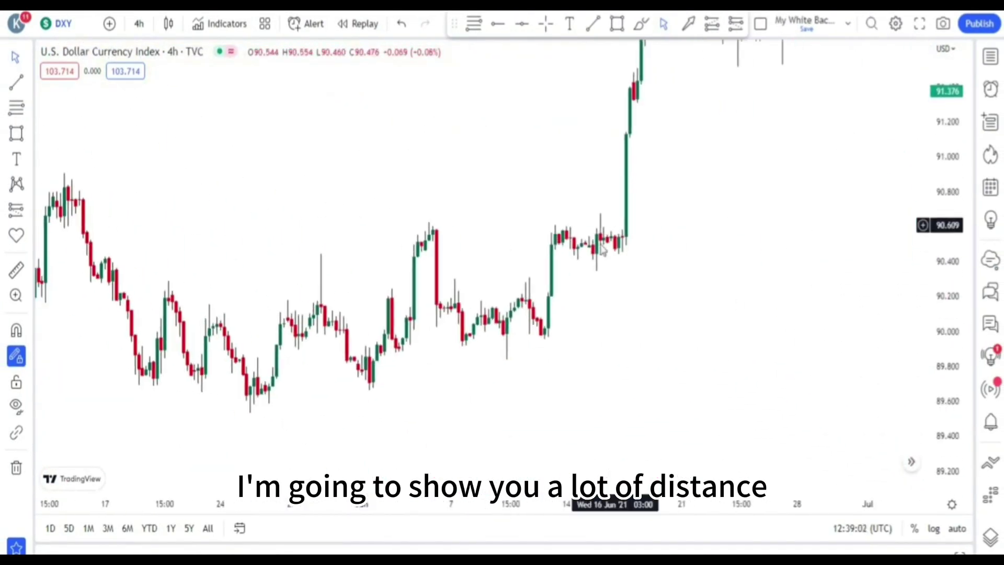
scroll(619, 230, "right", 15)
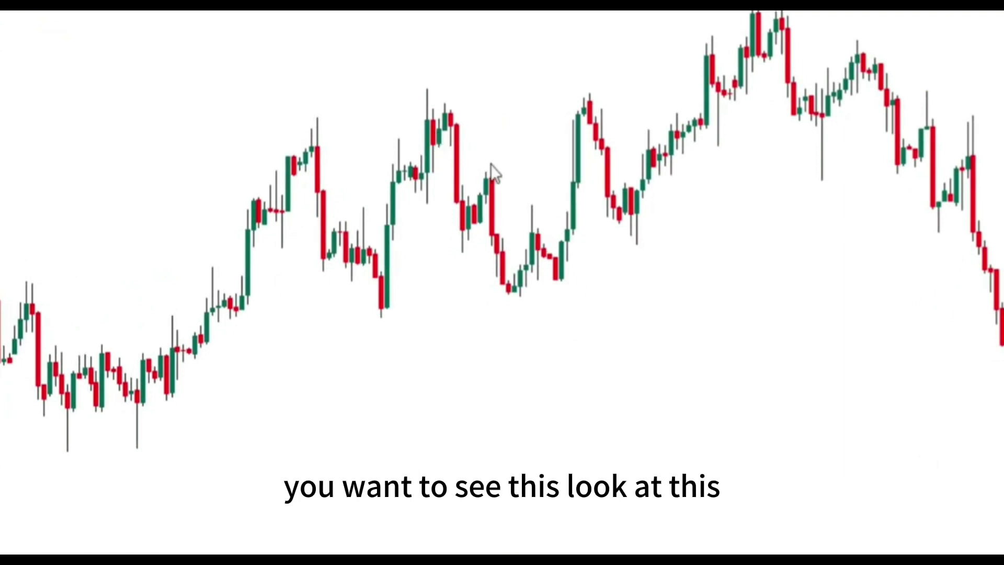
left_click(509, 299)
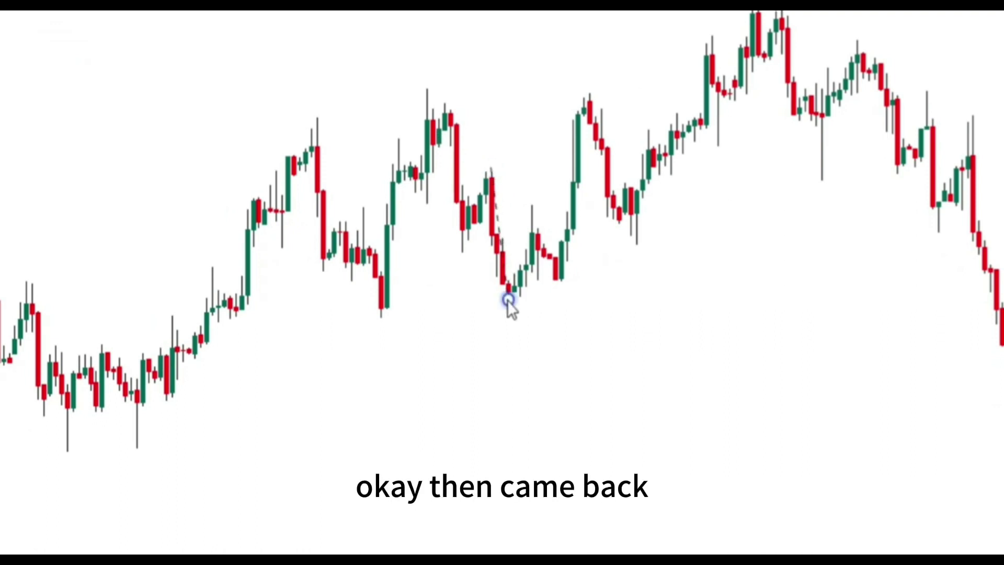
left_click(537, 201)
left_click(561, 283)
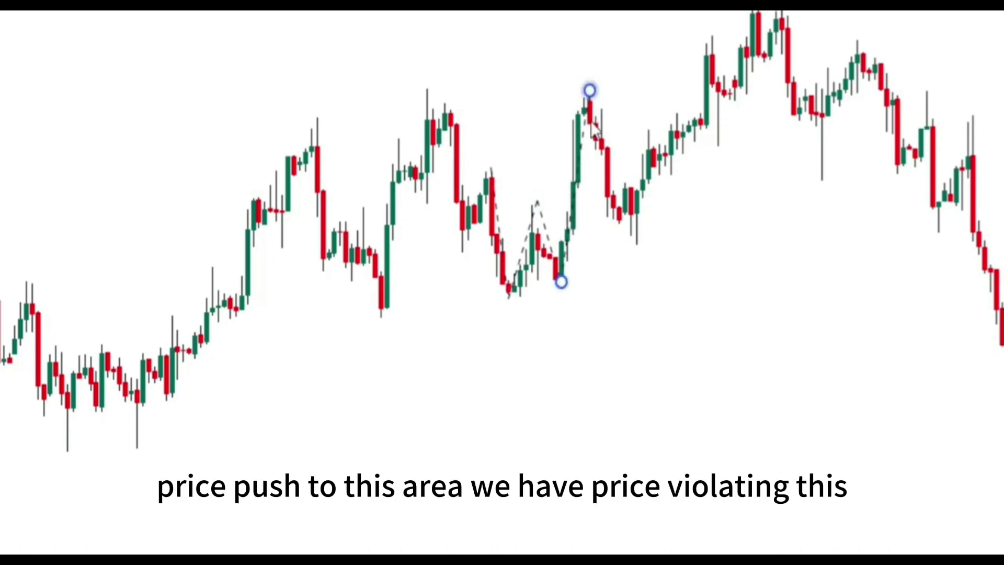
left_click(589, 202)
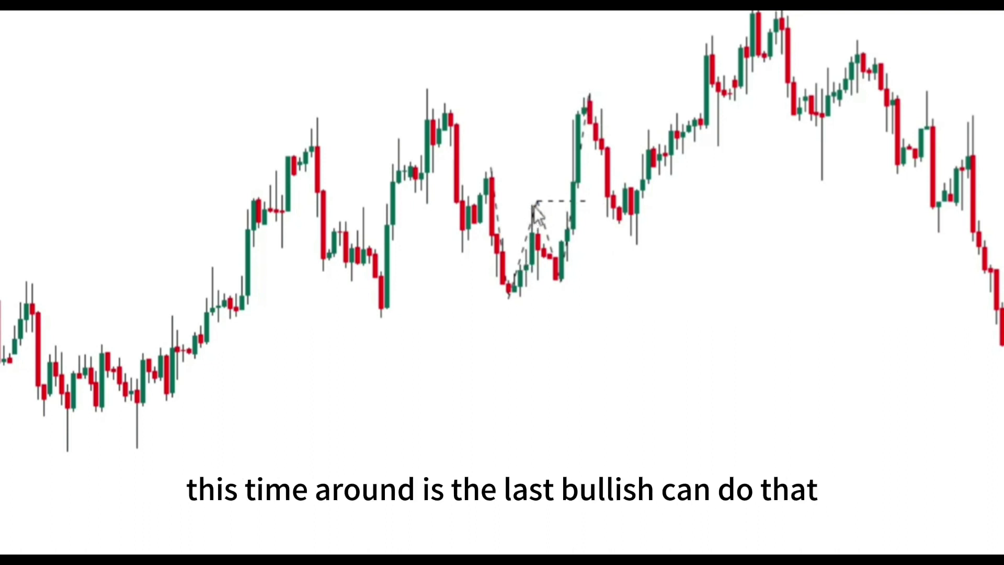
- Mark the bullish failure swing's last bullish candle with a yellow rectangle and place a long there, stop about 0.195 below entry, target about 93.138
left_click_drag(532, 203, 882, 274)
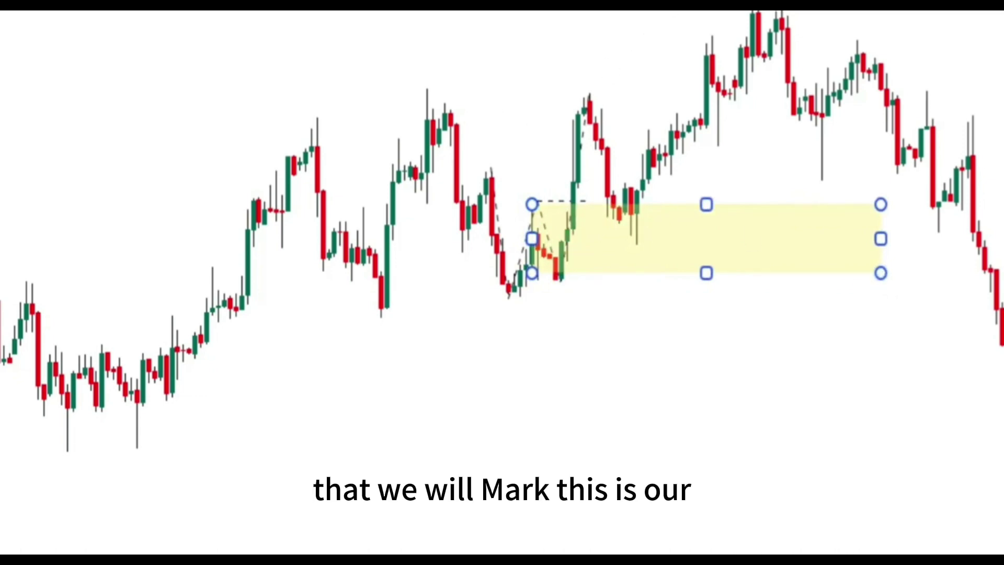
left_click(23, 135)
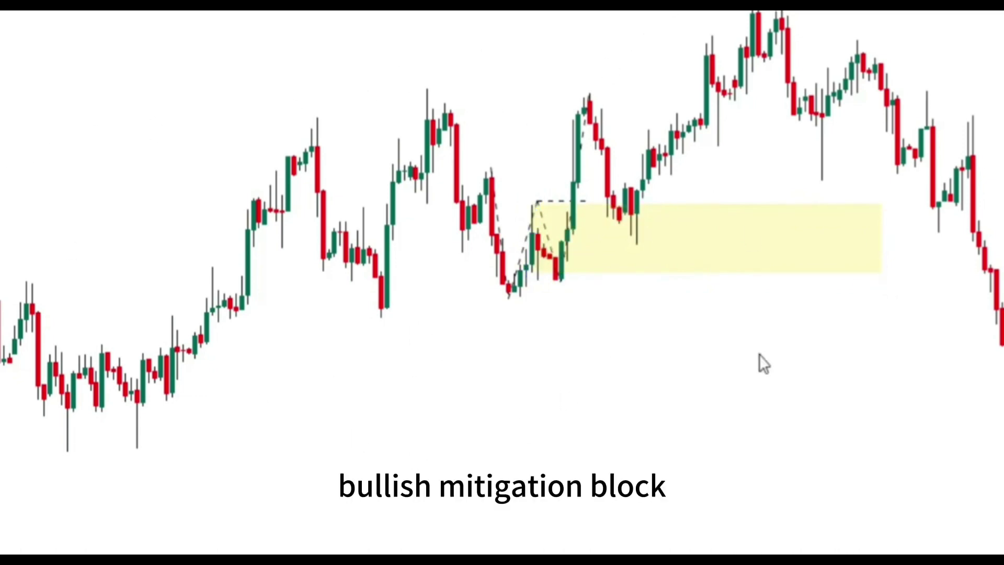
scroll(736, 305, "up", 2)
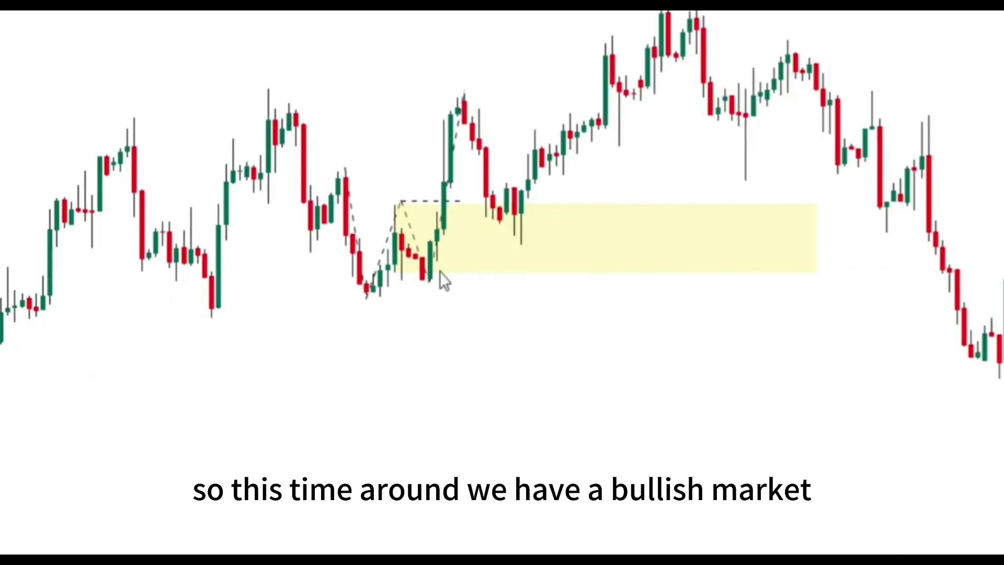
left_click(402, 240)
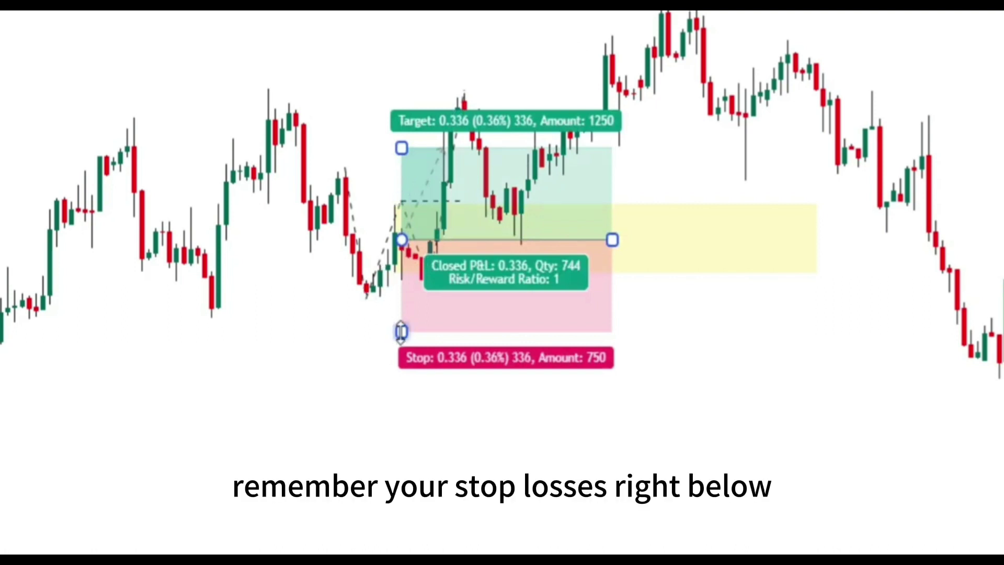
left_click_drag(402, 331, 410, 293)
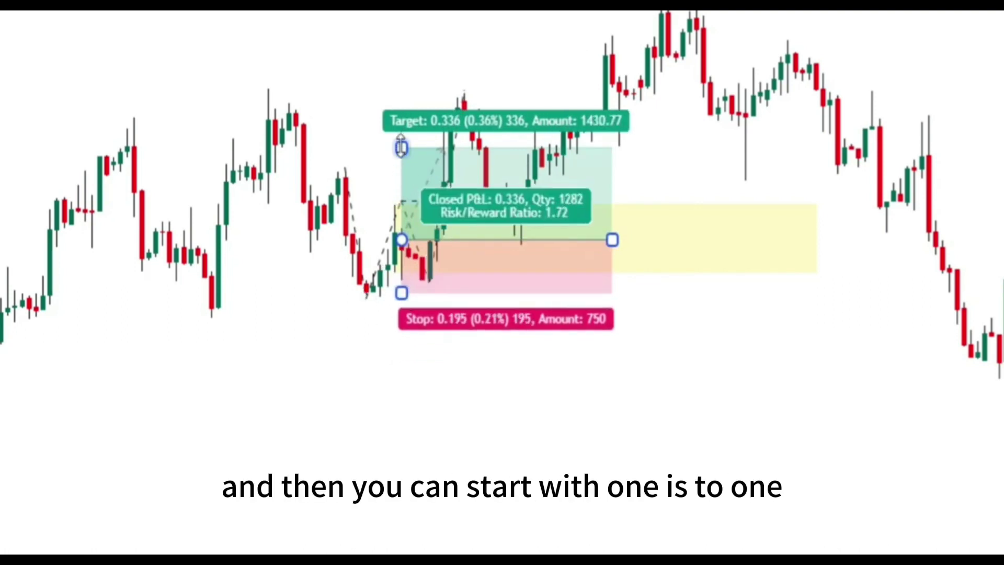
left_click_drag(402, 131, 473, 12)
left_click(585, 421)
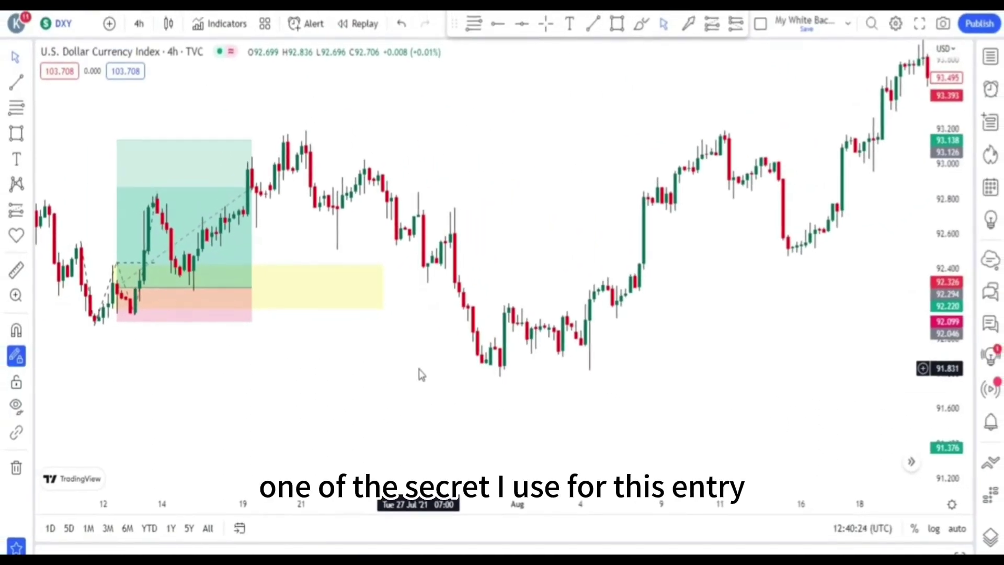
- Trace the early September 2021 bullish failure swing with dashed trend lines and mark its mitigation block with a yellow rectangle extended forward
left_click_drag(701, 301, 444, 365)
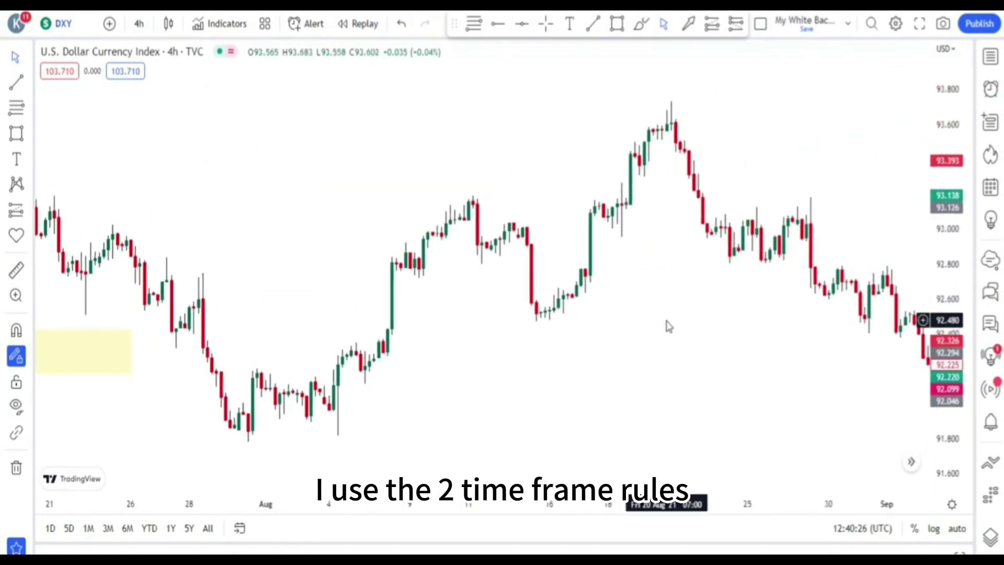
left_click_drag(669, 327, 504, 318)
left_click_drag(665, 339, 471, 320)
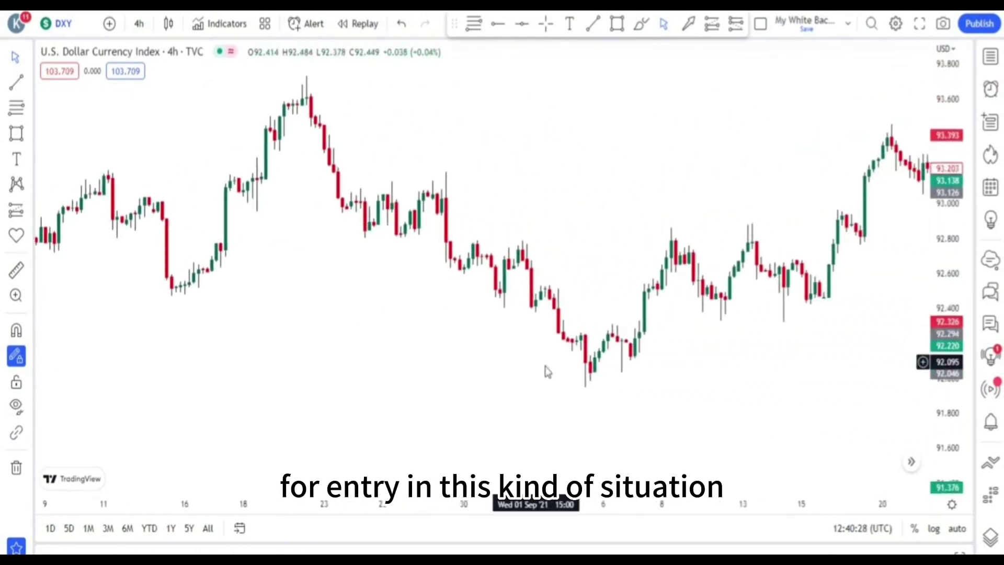
left_click_drag(708, 359, 634, 354)
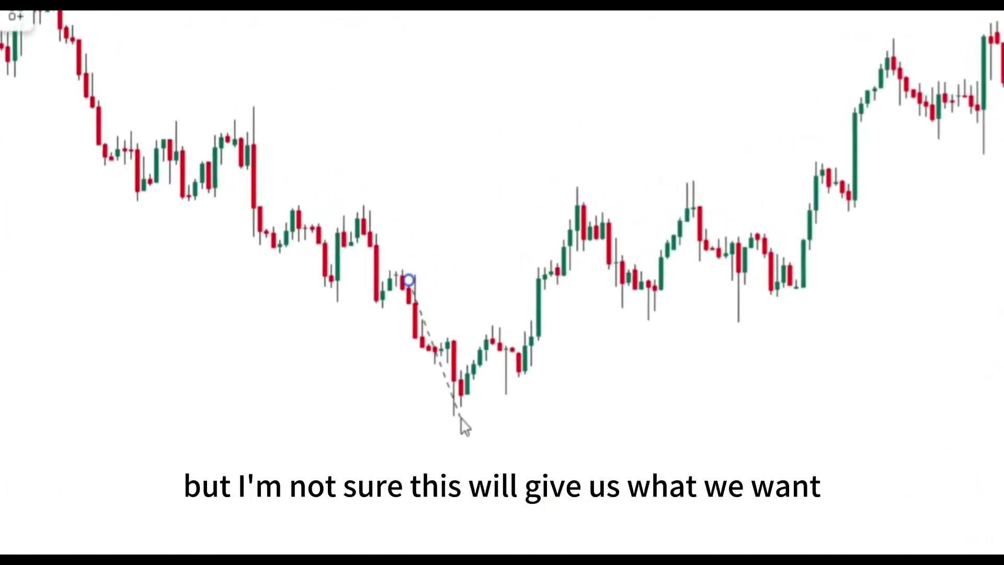
left_click(454, 418)
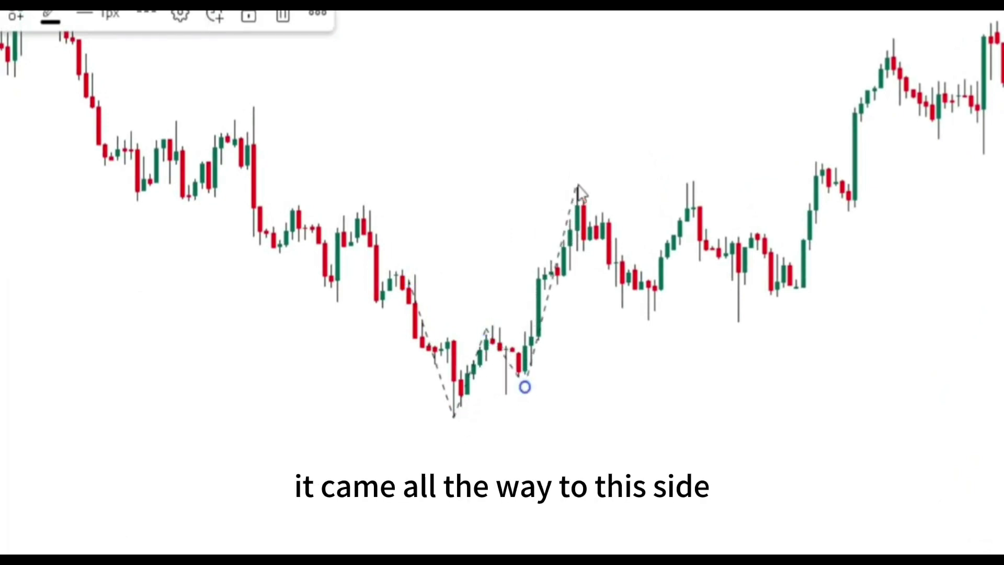
left_click(649, 320)
left_click(505, 357)
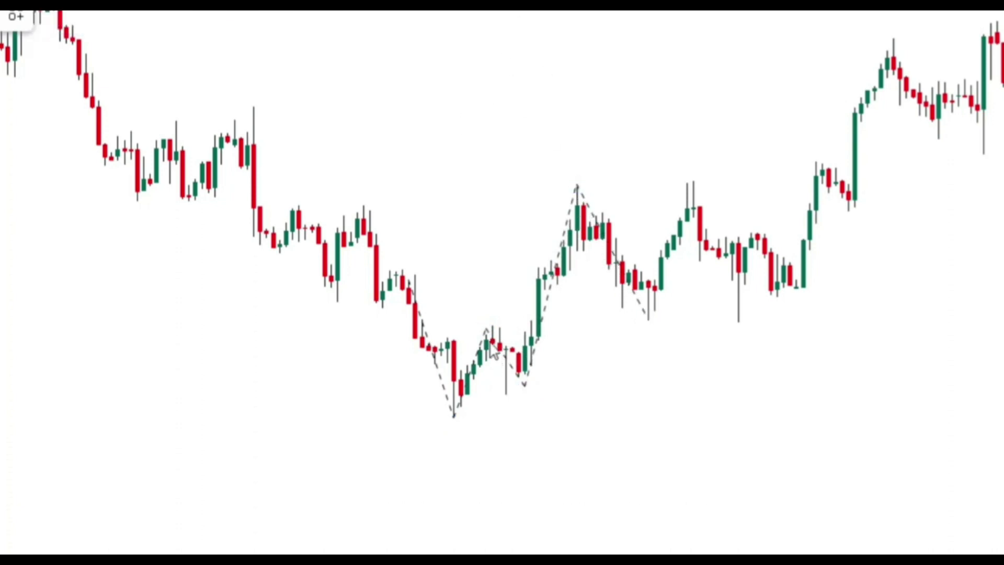
left_click_drag(501, 358, 882, 368)
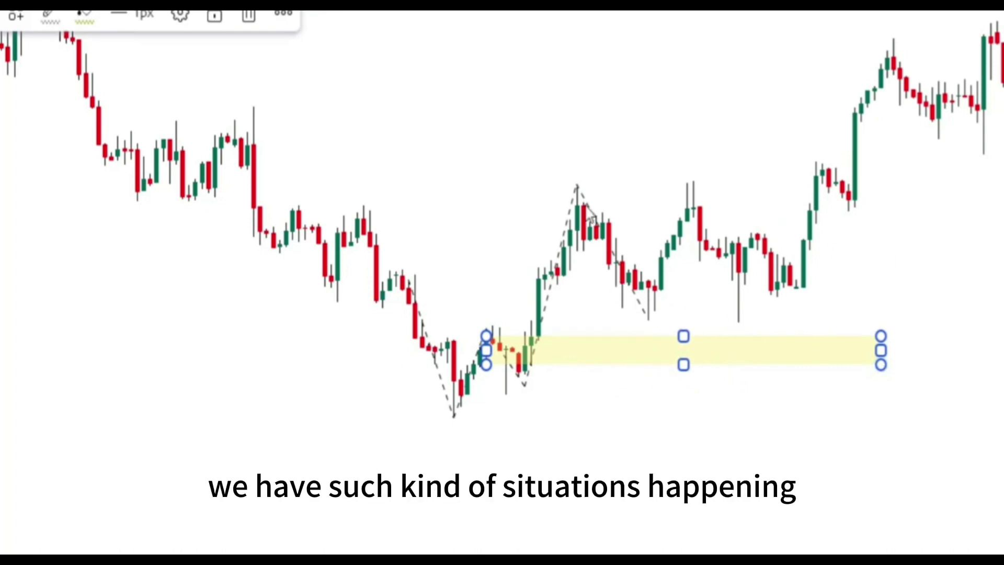
- Trace the bullish failure swing from 24 February to 2 March 2022 with dashed trend lines through its lows, highs and return to the block level
mouse_move(854, 290)
left_mouse_down()
mouse_move(843, 230)
mouse_move(527, 368)
left_mouse_up()
left_click_drag(765, 321, 524, 444)
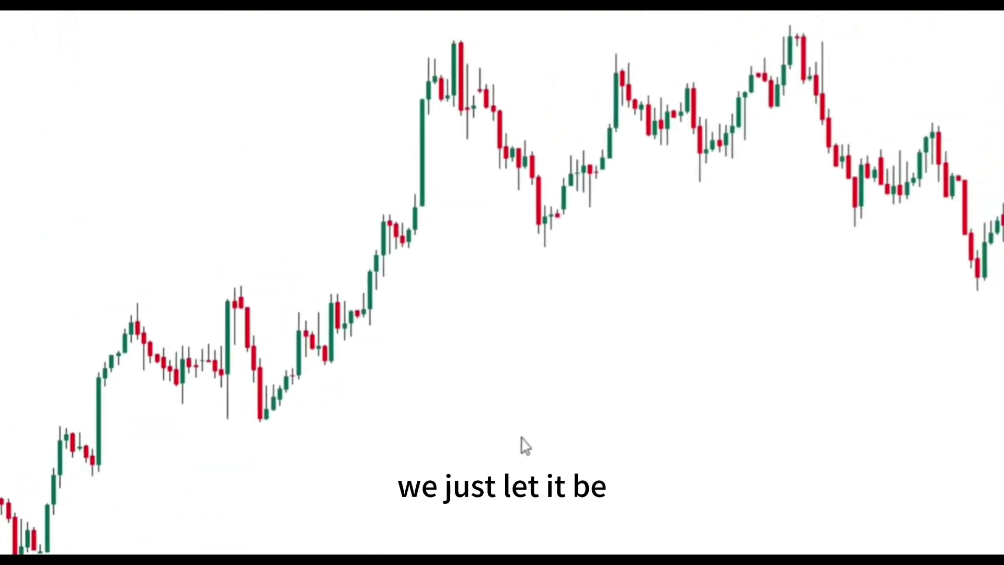
left_click_drag(847, 293, 579, 334)
left_click_drag(782, 381, 495, 410)
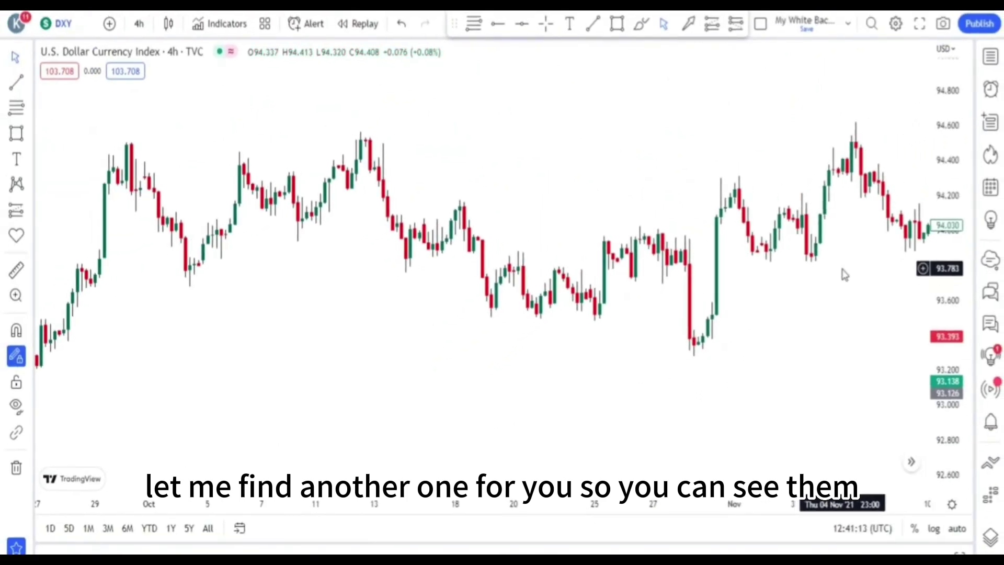
left_click_drag(843, 274, 605, 299)
left_click_drag(742, 345, 626, 392)
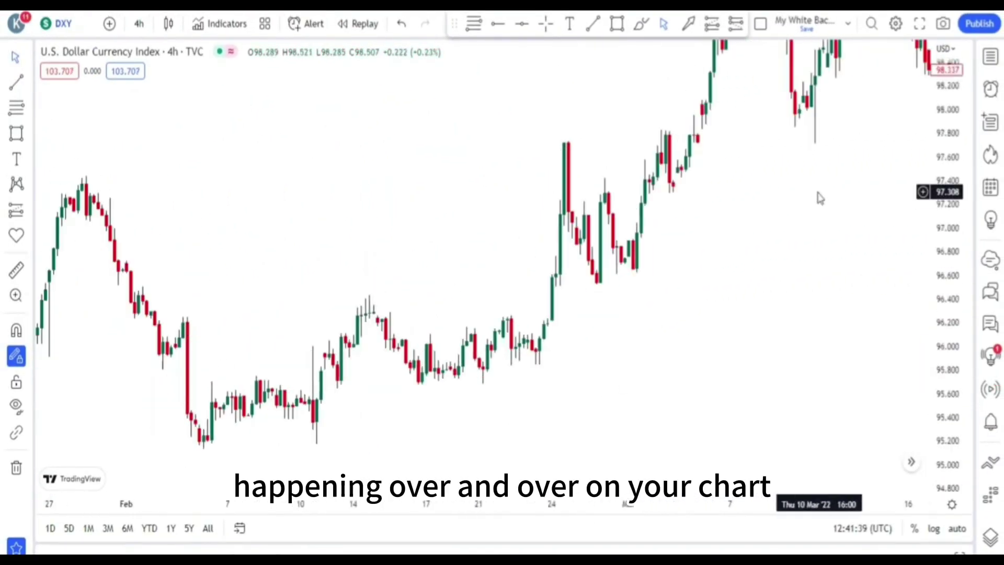
left_click_drag(845, 180, 706, 312)
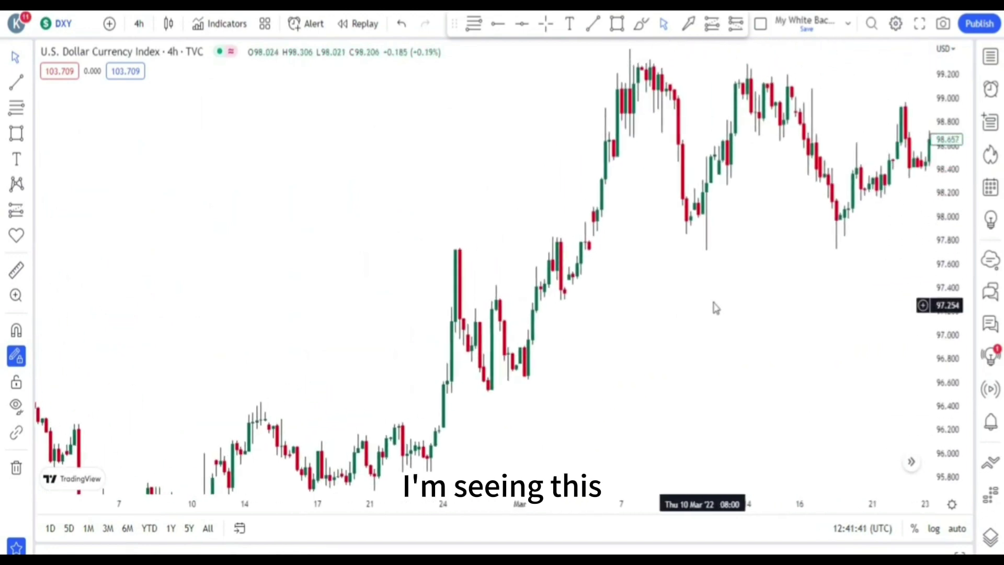
scroll(623, 275, "down", 2)
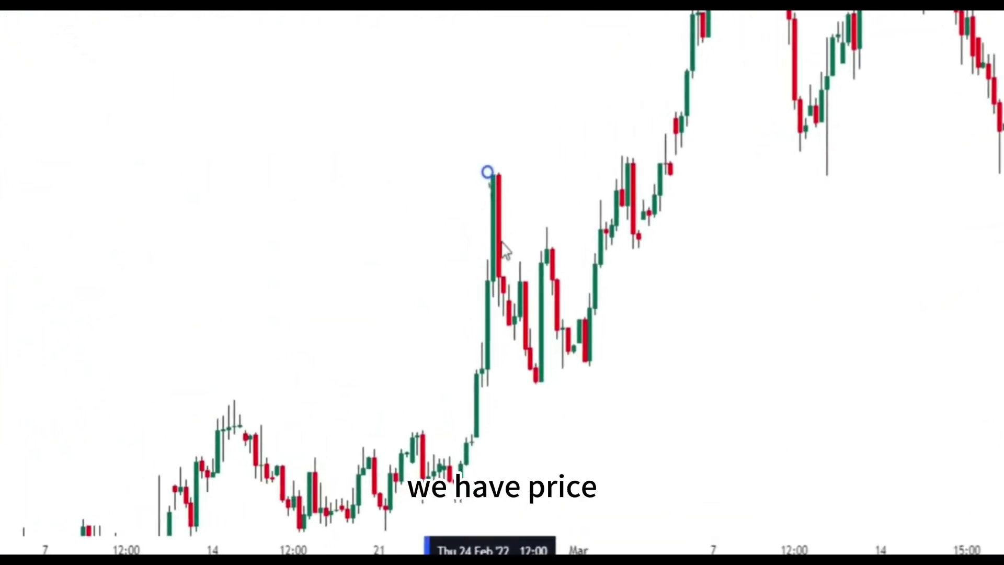
left_click(525, 384)
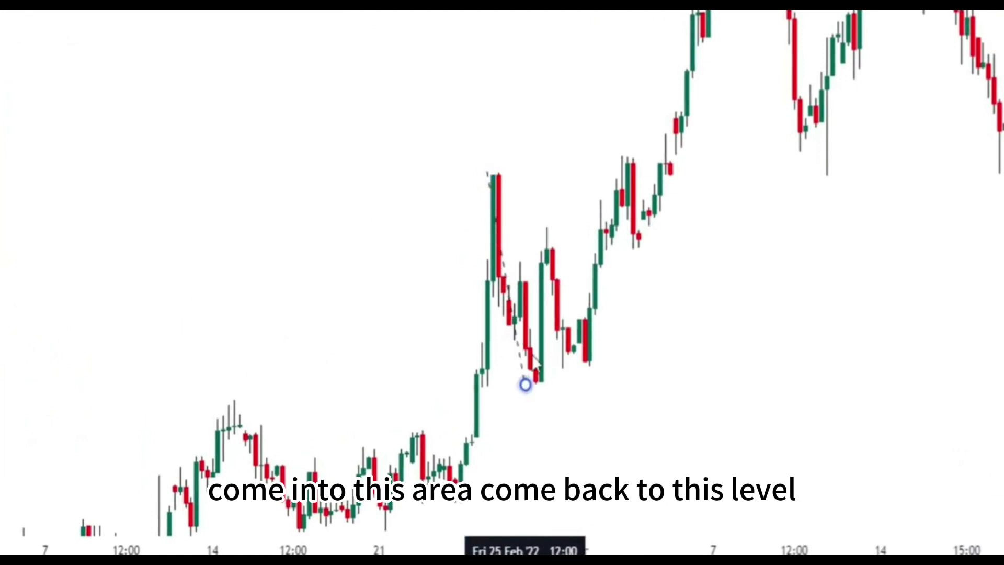
left_click(547, 225)
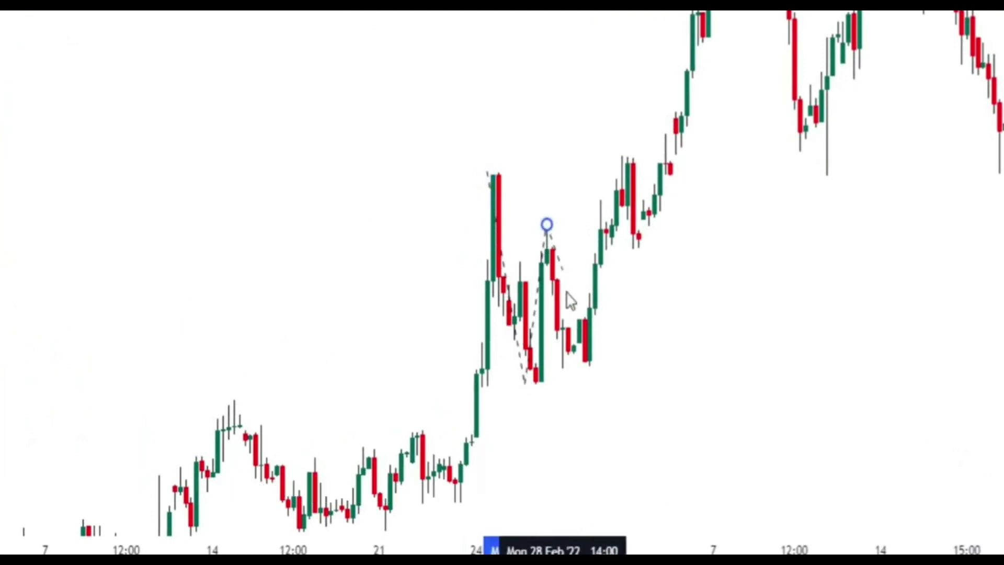
left_click(590, 361)
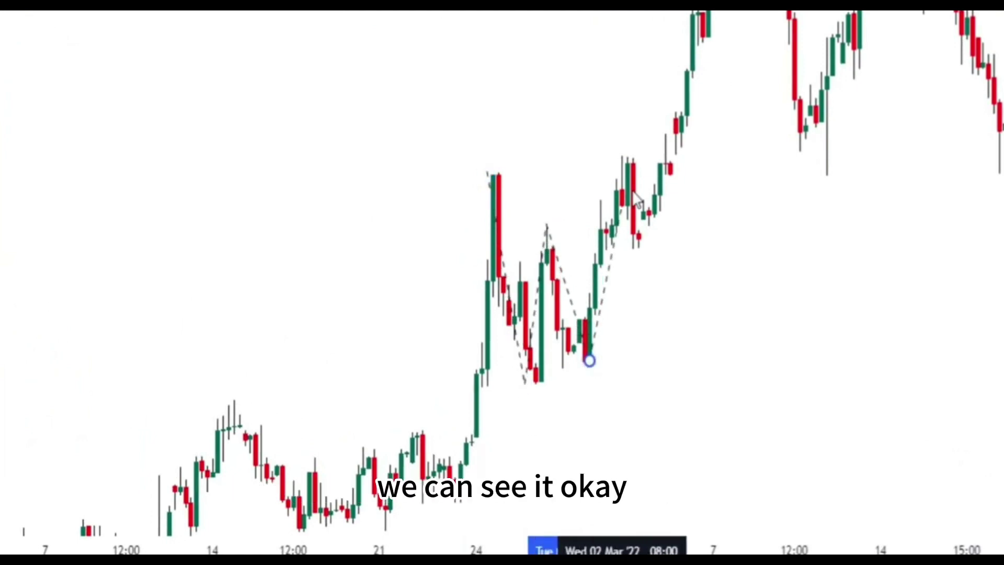
left_click(622, 143)
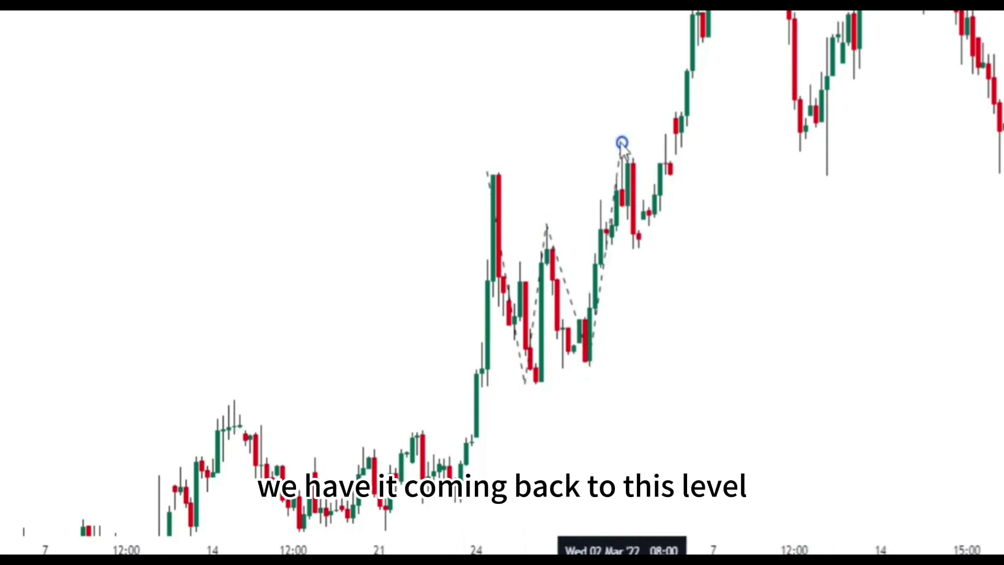
left_click(639, 247)
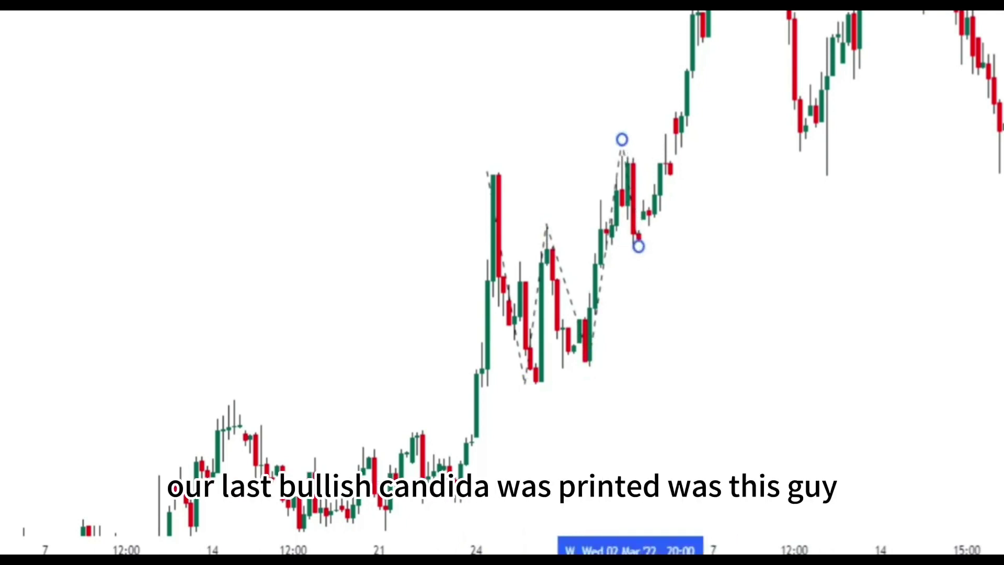
- Mark the swing's last bullish candle with a yellow rectangle and place a long there, stop about 0.629 below and target about 2.167 above entry
left_click_drag(551, 296, 979, 280)
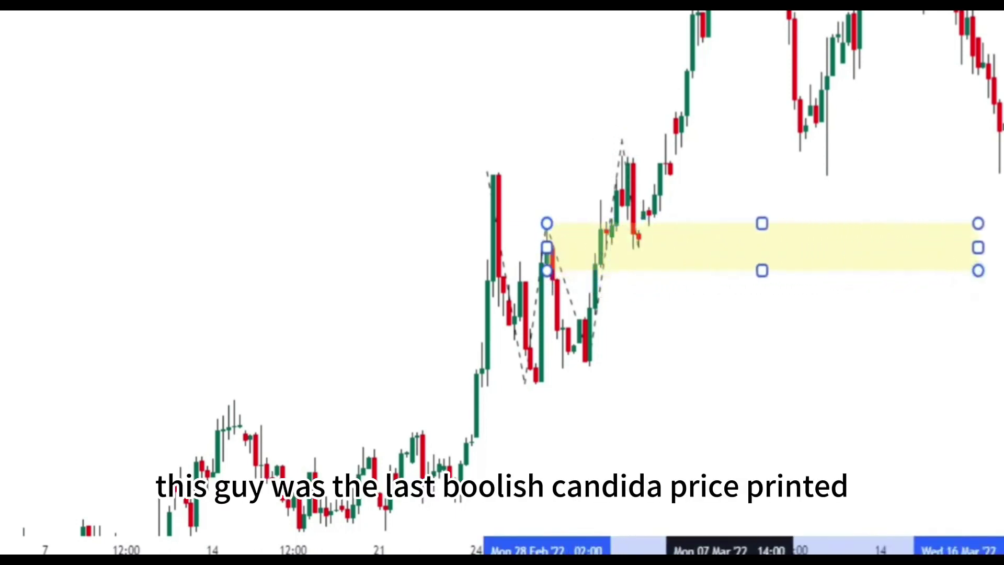
left_click(574, 258)
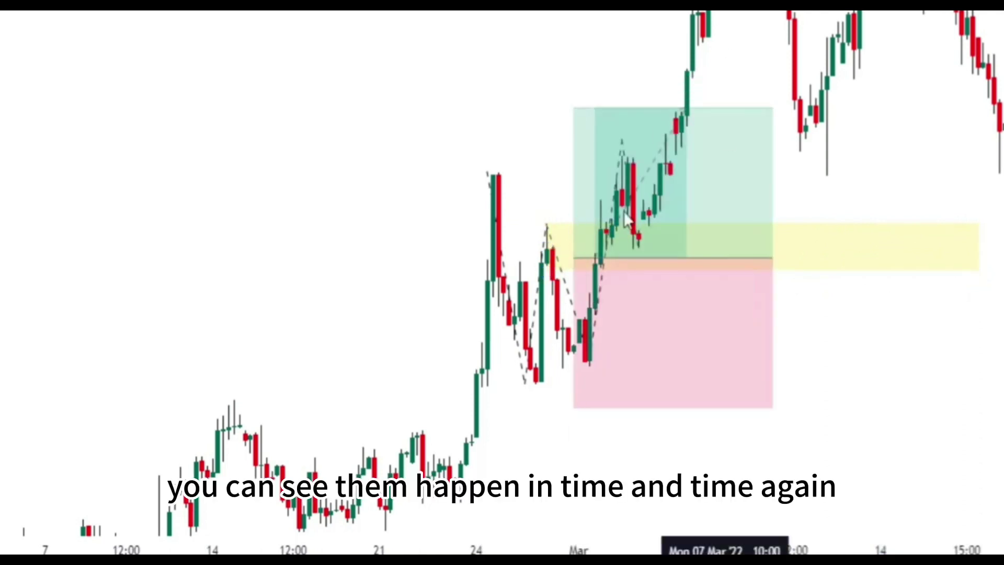
left_click_drag(573, 406, 588, 368)
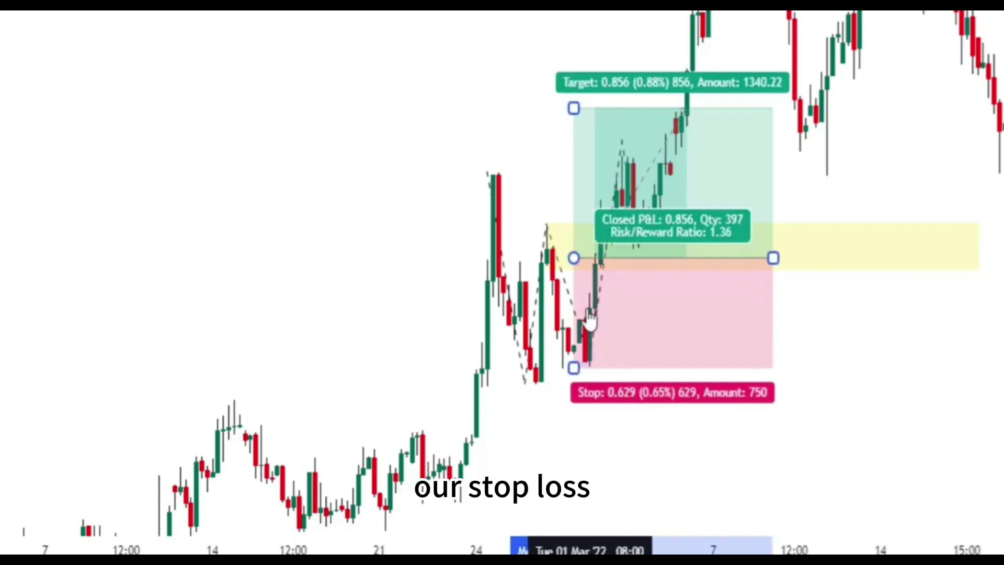
left_click_drag(573, 108, 615, 0)
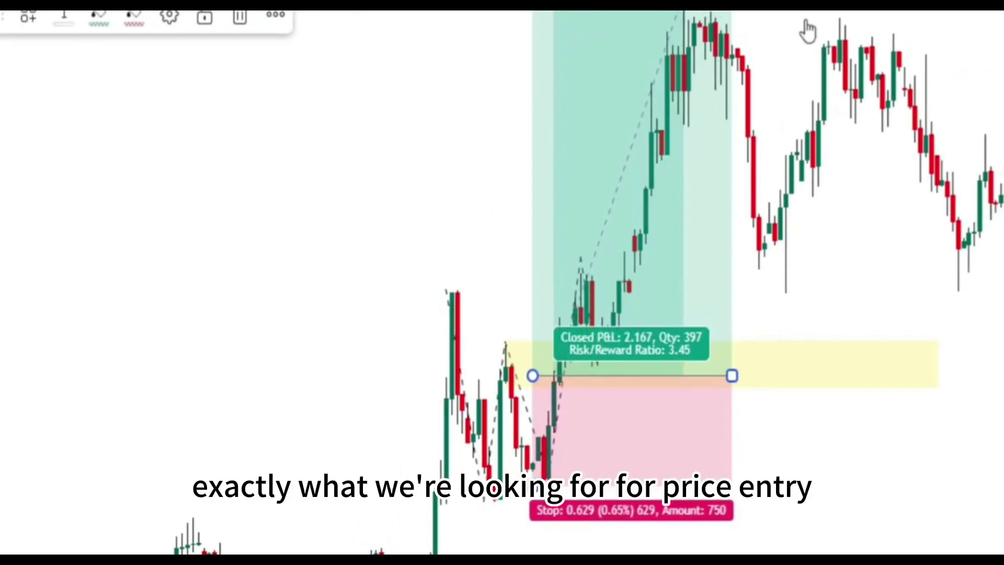
left_click(271, 197)
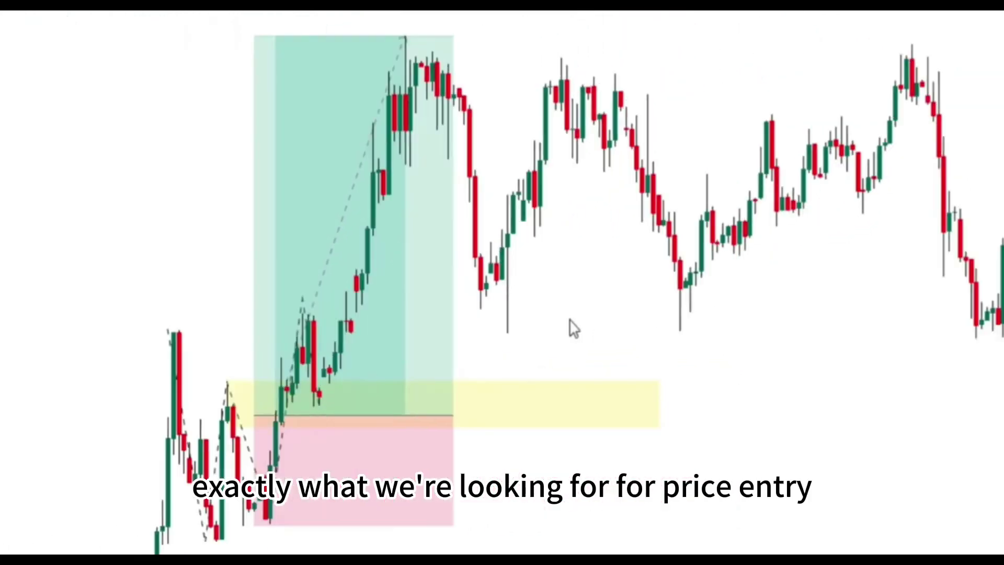
- Trace the early June 2022 bullish failure swing with dashed trend lines and mark its mitigation block with a yellow rectangle extended forward
scroll(540, 328, "right", 10)
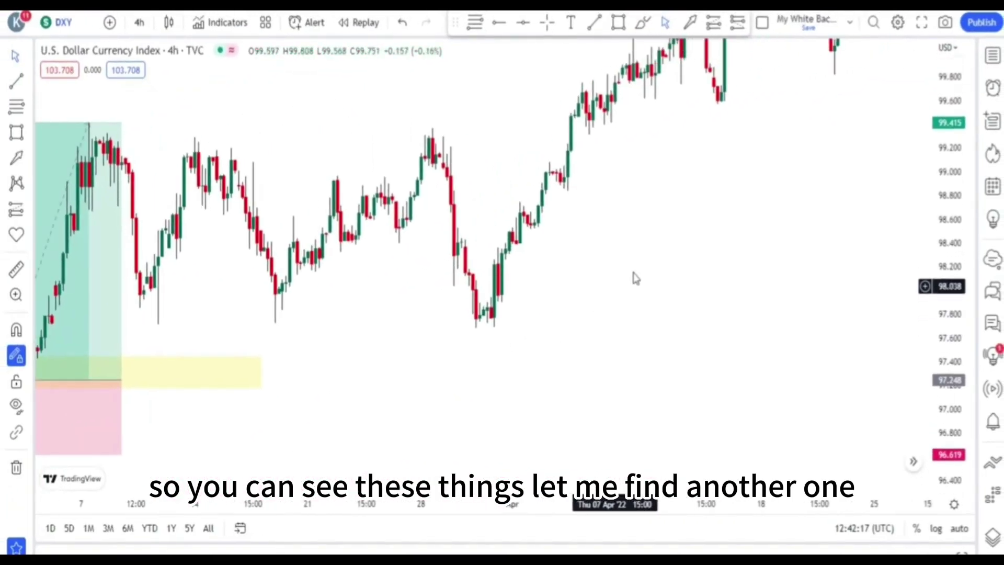
scroll(567, 365, "right", 2)
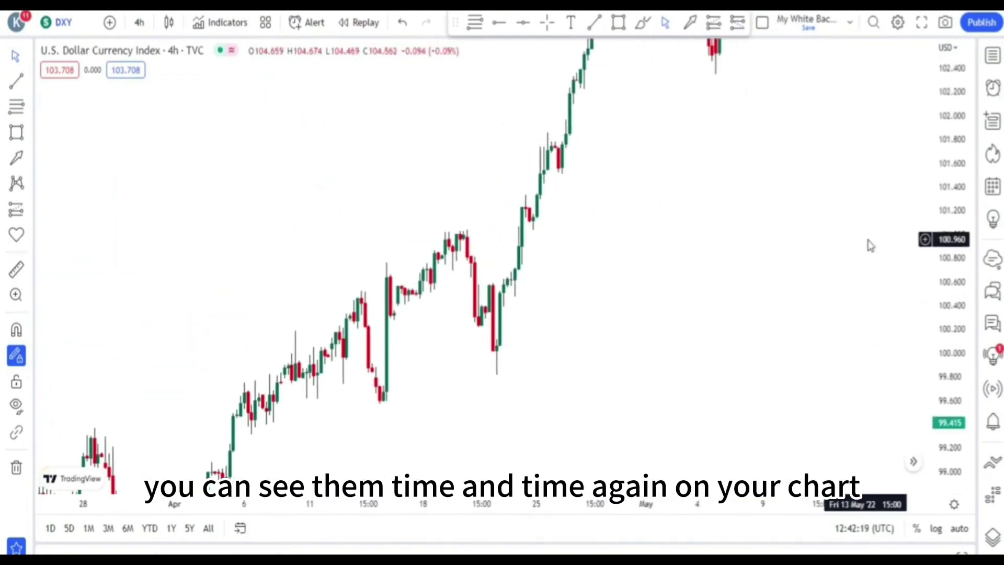
scroll(939, 157, "right", 3)
scroll(811, 298, "right", 5)
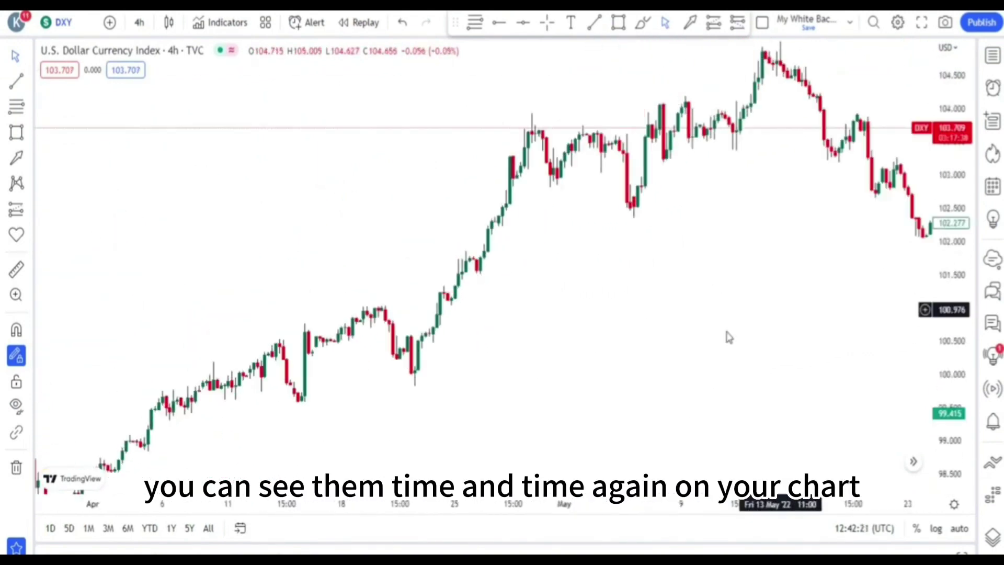
scroll(603, 374, "right", 3)
scroll(549, 402, "right", 4)
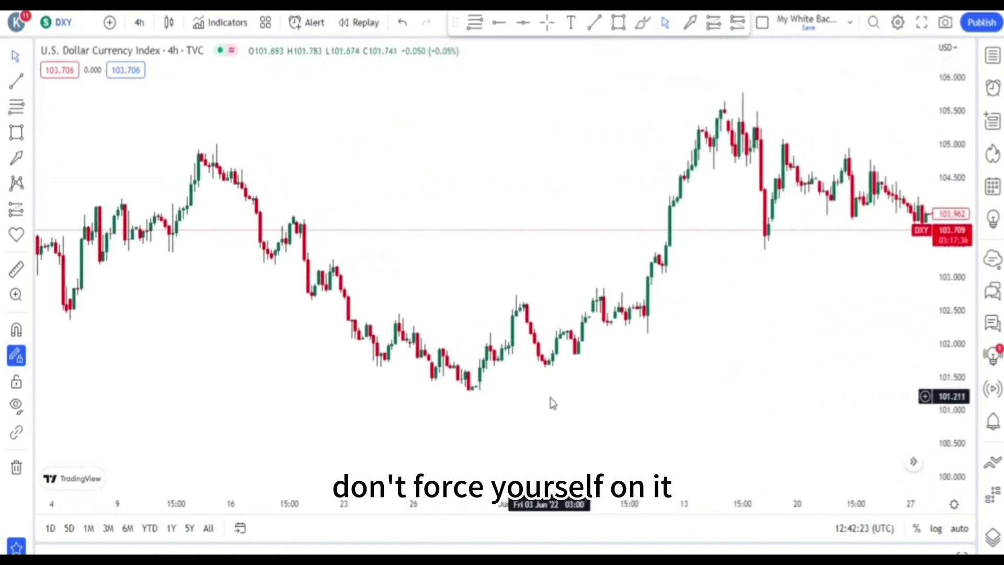
left_click_drag(953, 271, 971, 192)
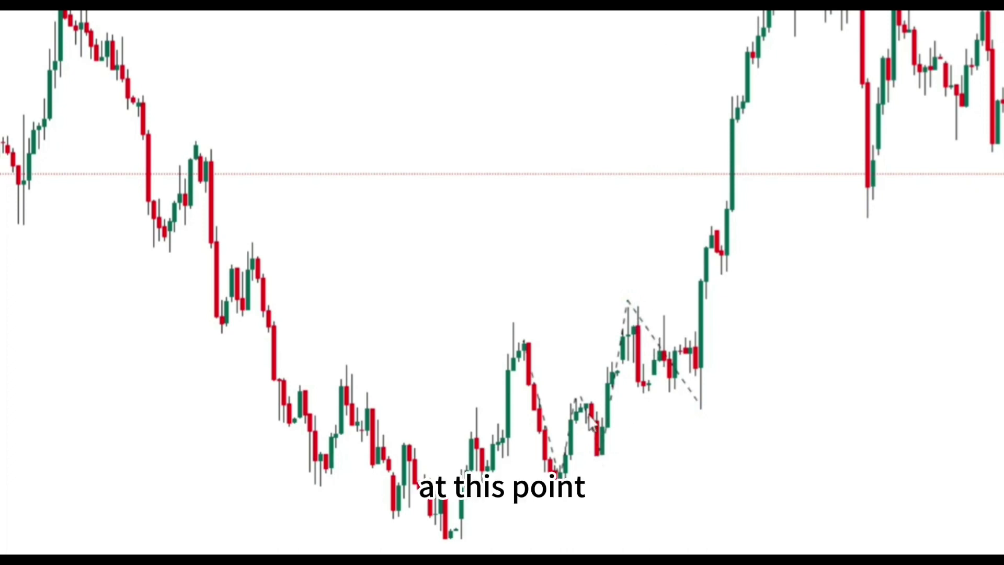
left_click_drag(582, 424, 947, 437)
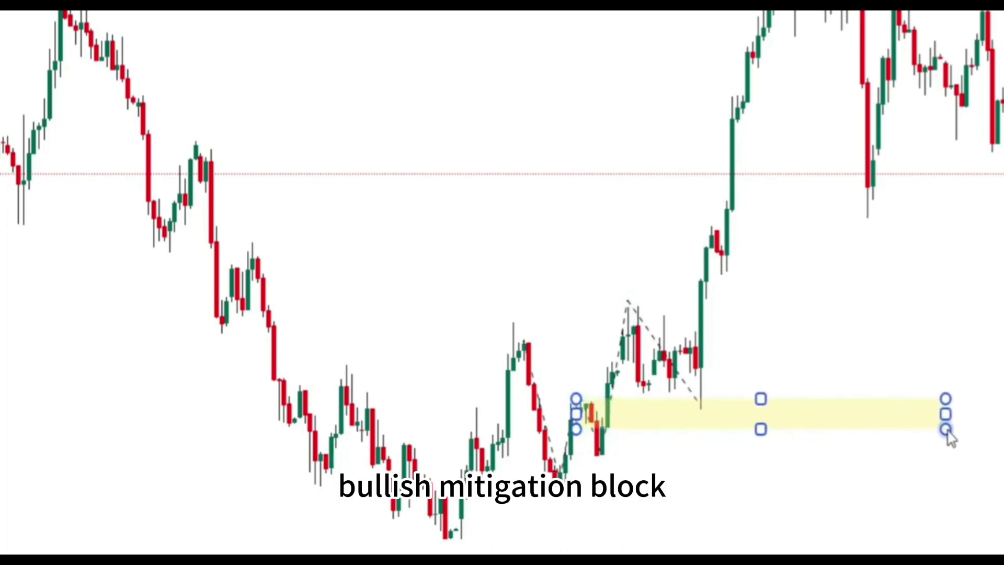
- Place a long position at the early June 2022 mitigation block, with the stop about 0.362 below and the target about 2.150 above entry
left_click(309, 84)
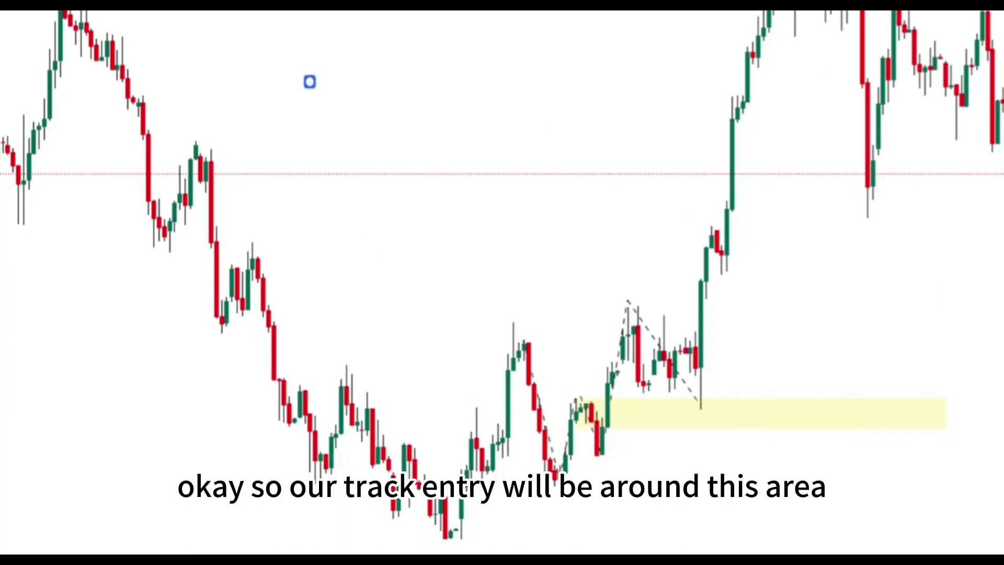
left_click(617, 414)
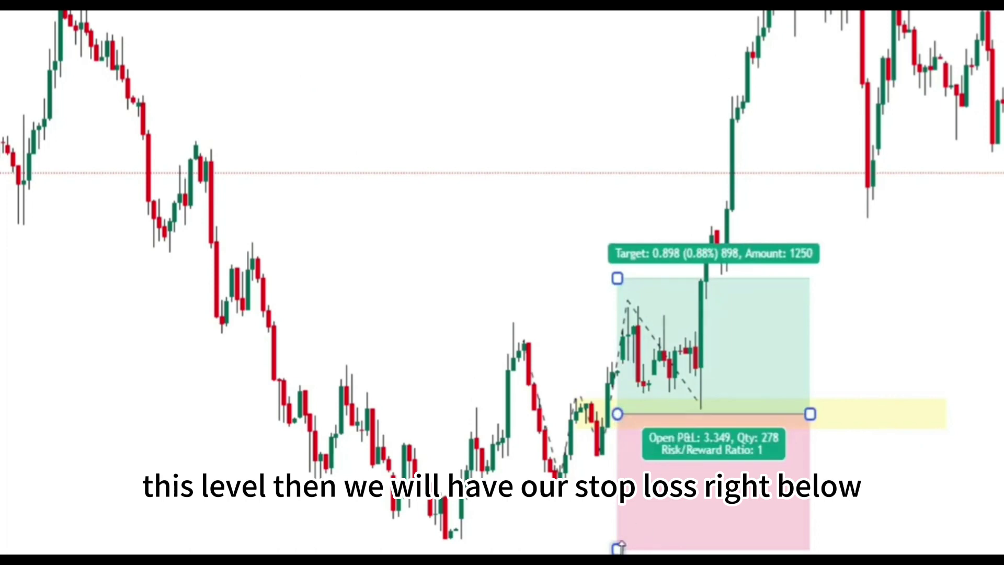
left_click_drag(618, 545, 617, 468)
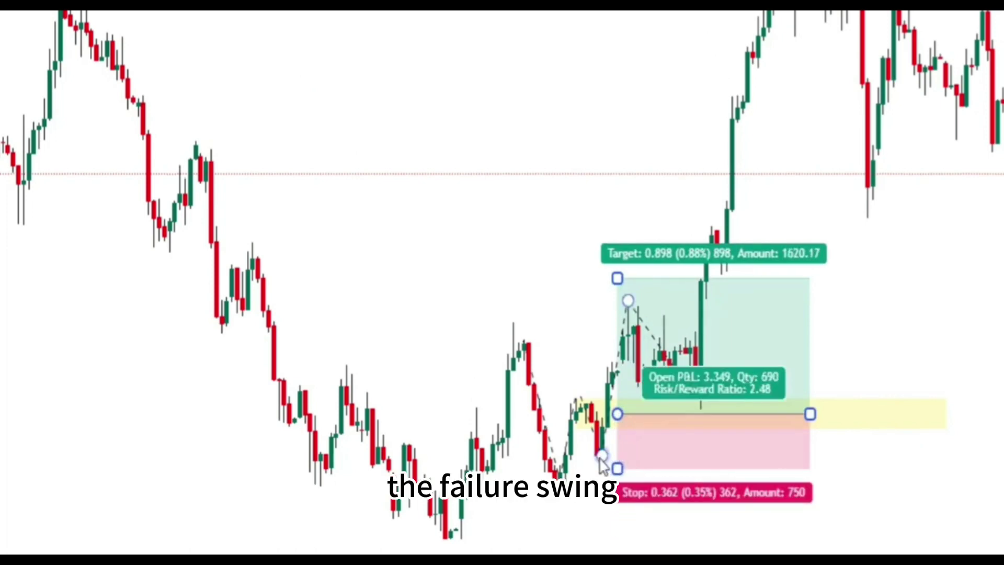
left_click_drag(618, 277, 656, 89)
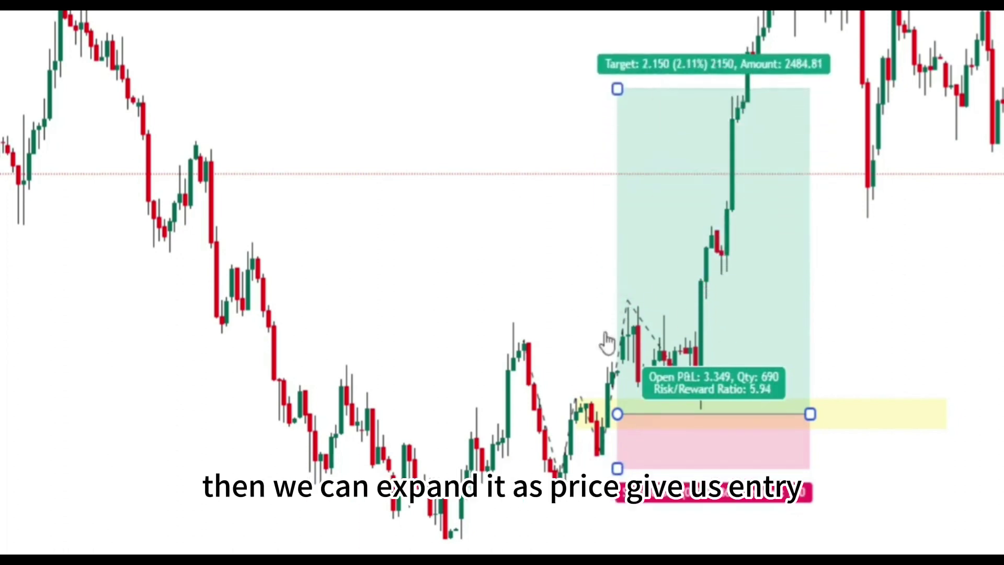
left_click(919, 313)
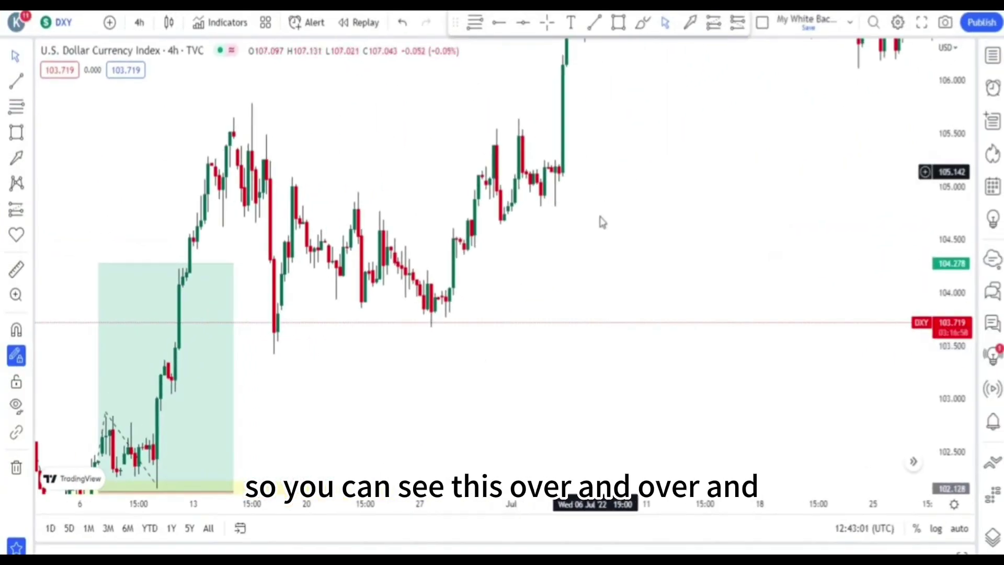
- Trace the bullish failure swing from 10 to 15 August 2022 with dashed trend lines through its lows, highs and final pullback
scroll(596, 193, "right", 10)
scroll(762, 220, "right", 15)
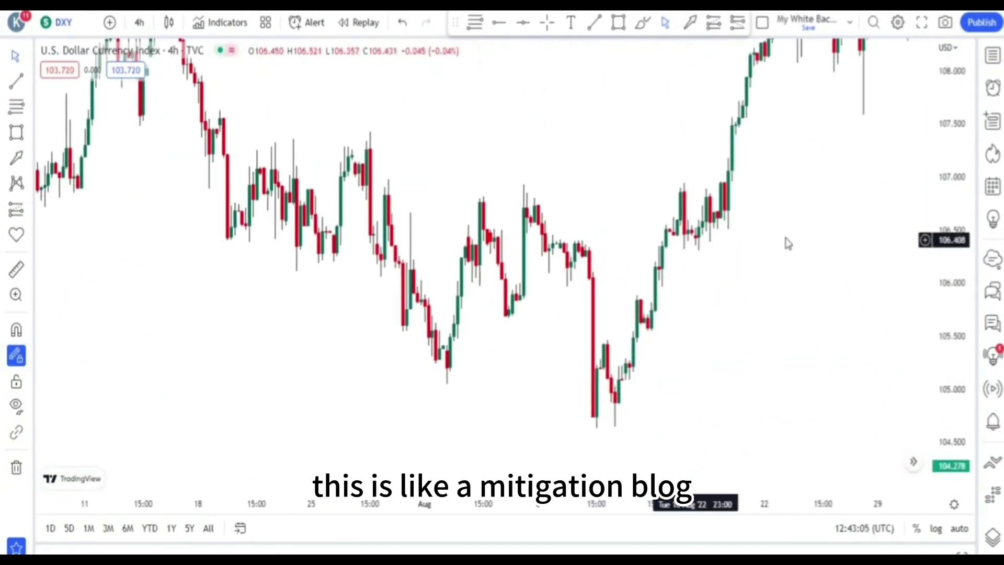
scroll(648, 279, "right", 4)
left_click(594, 22)
left_click(550, 261)
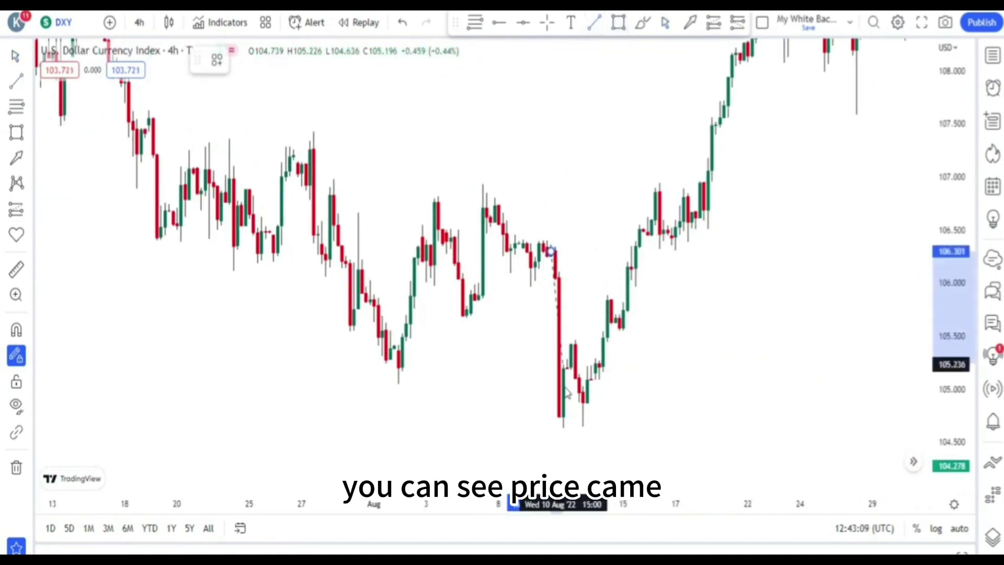
left_click(559, 429)
left_click(574, 343)
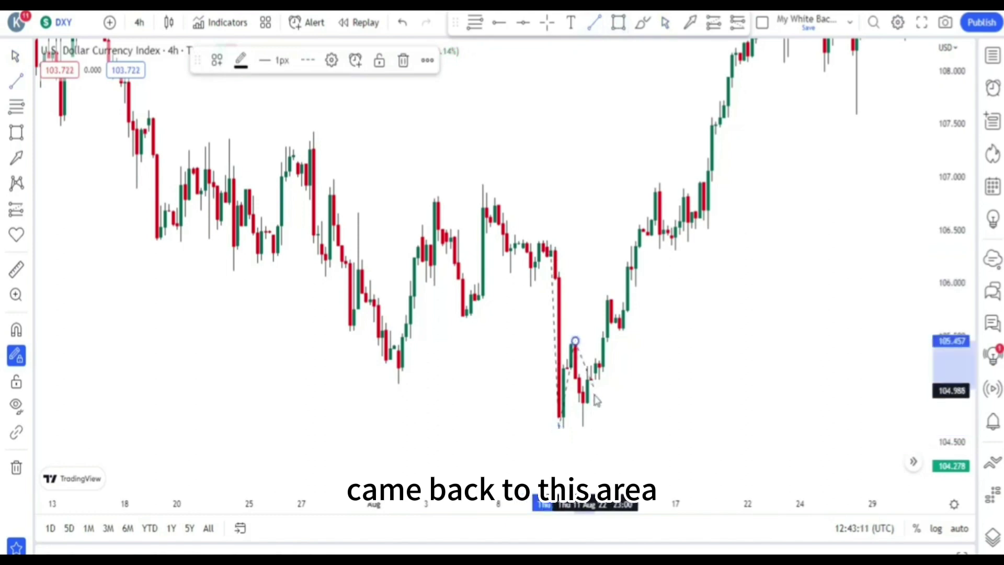
left_click(583, 415)
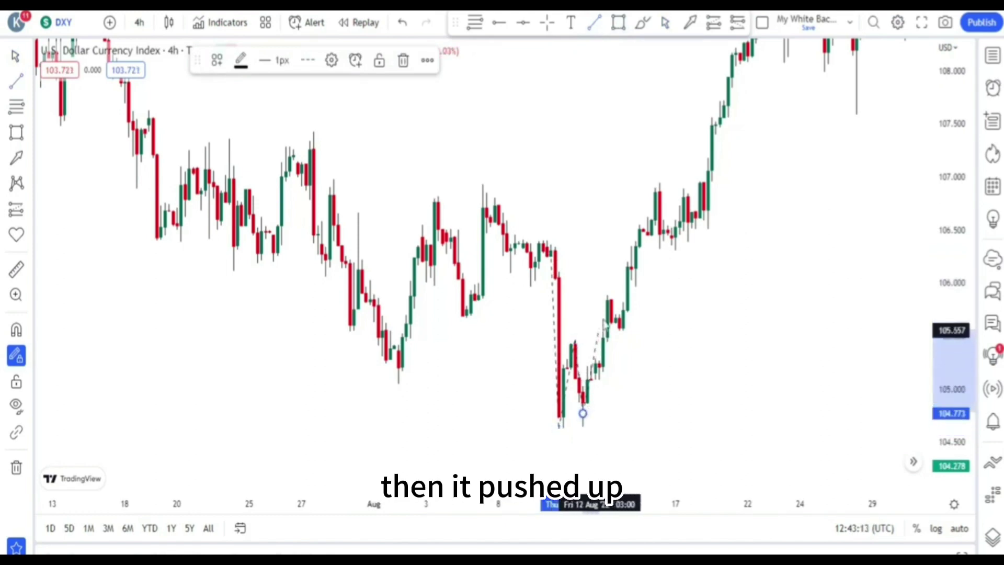
left_click(612, 294)
left_click(624, 334)
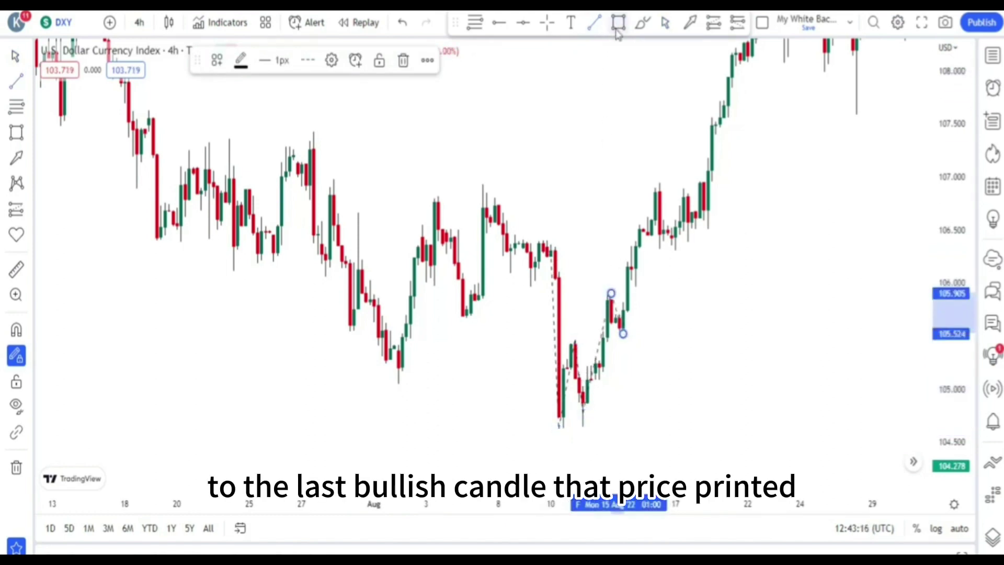
- Mark the August swing's last bullish candle with a yellow rectangle extended forward and draw a dashed line from the swing high into it
left_click(631, 323)
mouse_move(572, 345)
left_mouse_down()
mouse_move(579, 366)
mouse_move(833, 366)
left_mouse_up()
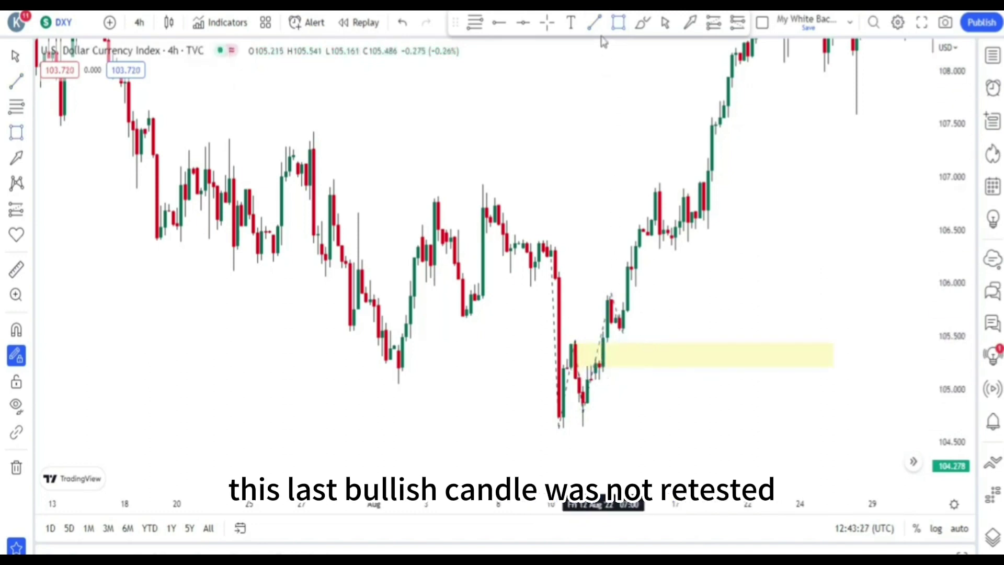
left_click(610, 298)
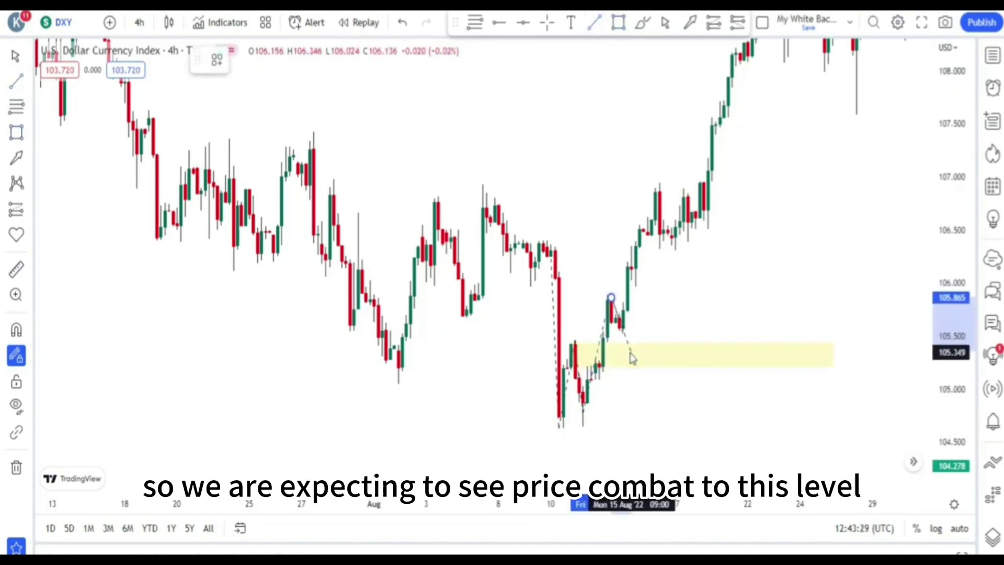
double_click(632, 353)
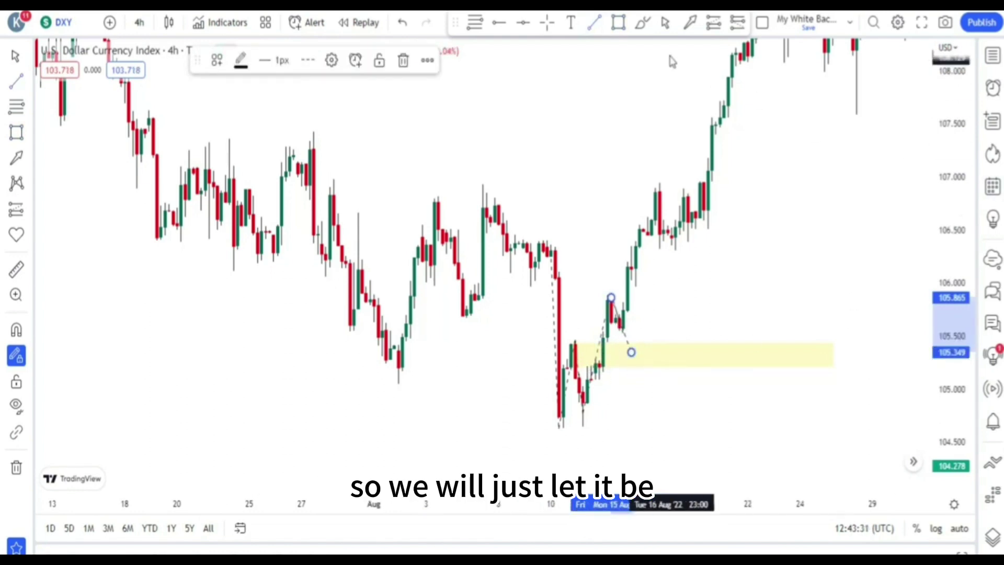
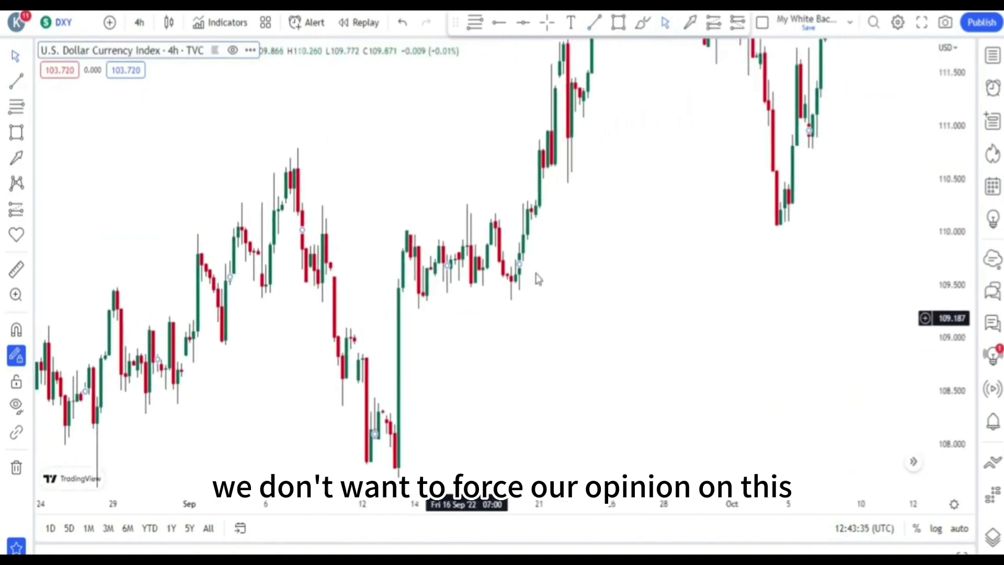
- Examine the price action from September 2022 to February 2023 for further mitigation blocks
scroll(455, 384, "right", 10)
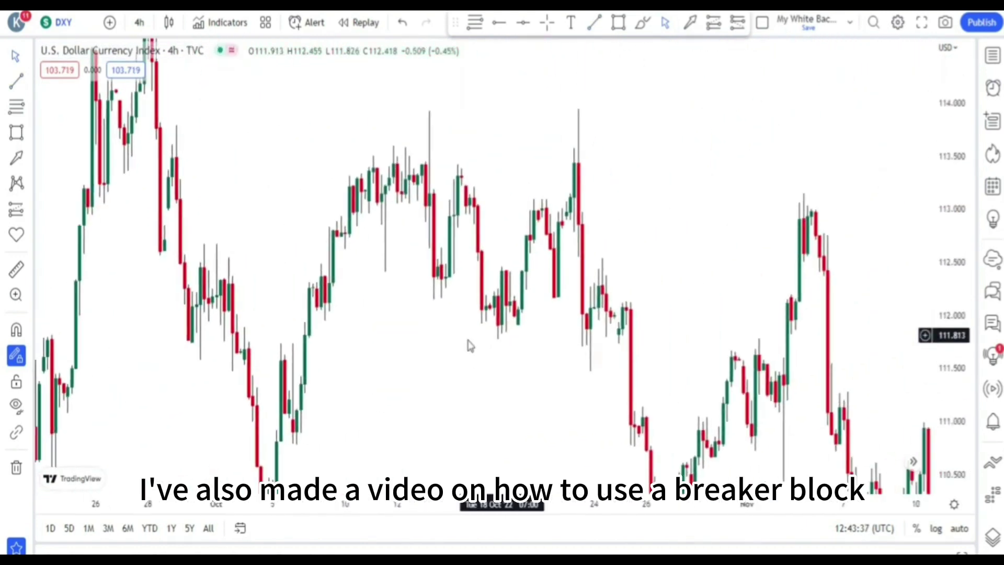
scroll(606, 240, "right", 10)
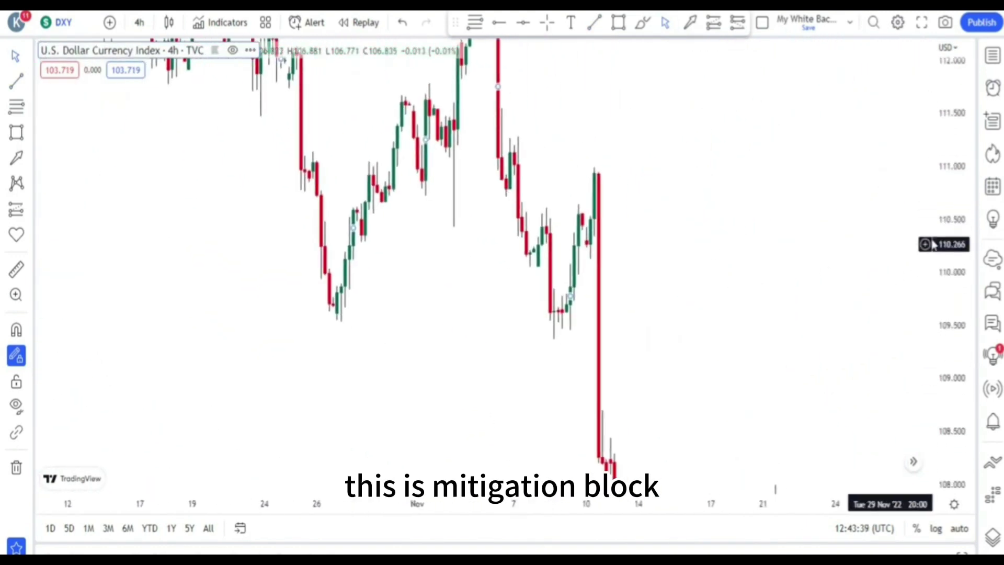
scroll(415, 228, "right", 15)
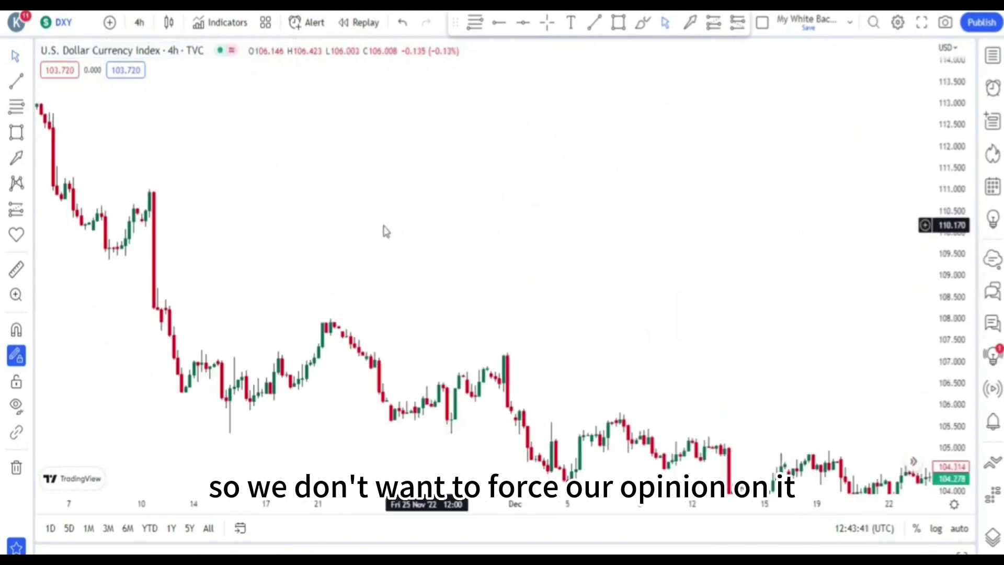
scroll(471, 316, "right", 10)
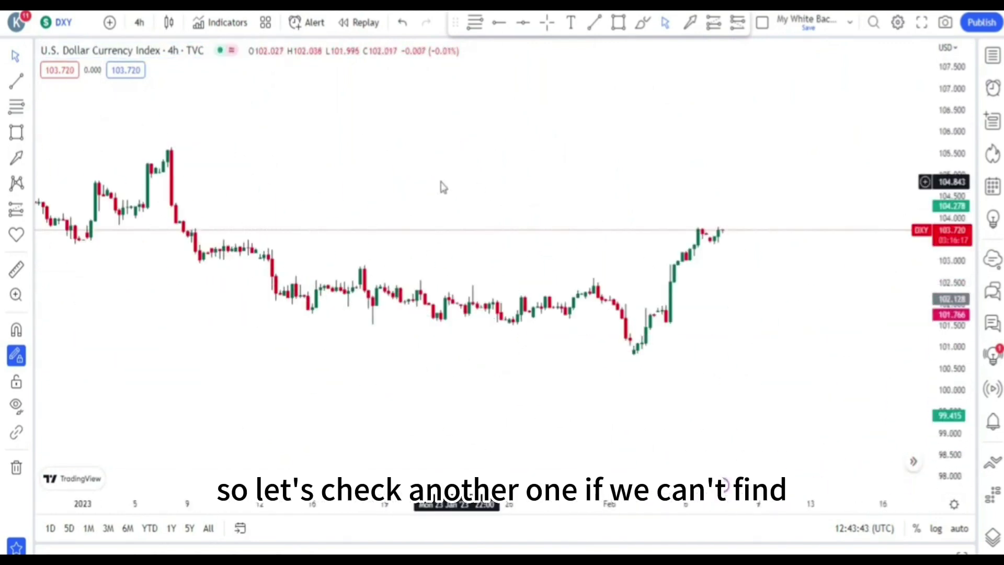
scroll(261, 254, "left", 15)
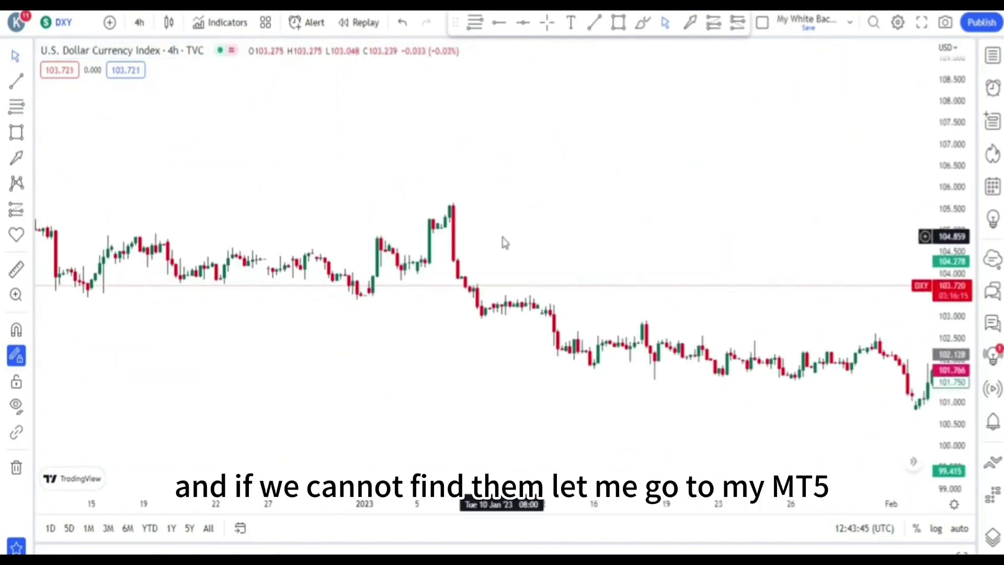
scroll(453, 325, "left", 15)
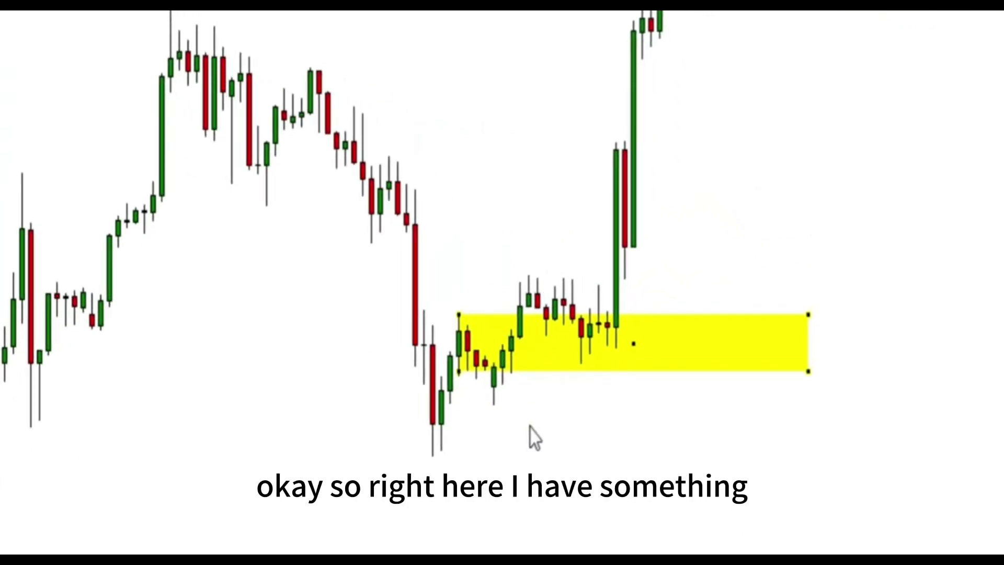
- In MT5, move the existing yellow rectangle aside, then trace the bullish failure swing in red and mark its last bullish candle with a new rectangle
left_click_drag(633, 344, 912, 335)
mouse_move(397, 198)
left_mouse_down()
mouse_move(437, 448)
mouse_move(465, 316)
mouse_move(506, 426)
mouse_move(529, 276)
mouse_move(562, 335)
mouse_move(590, 354)
left_mouse_up()
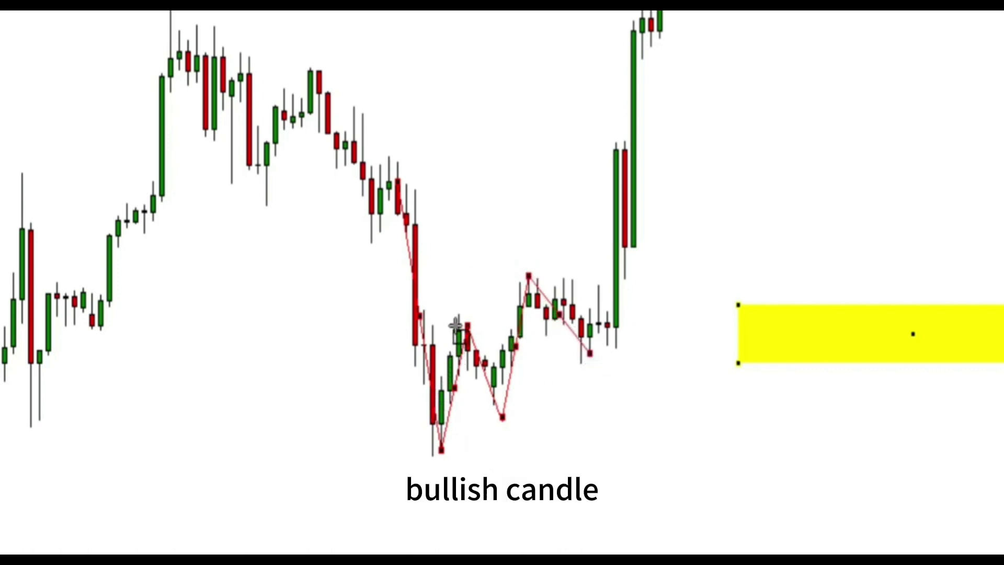
left_click_drag(461, 308, 704, 373)
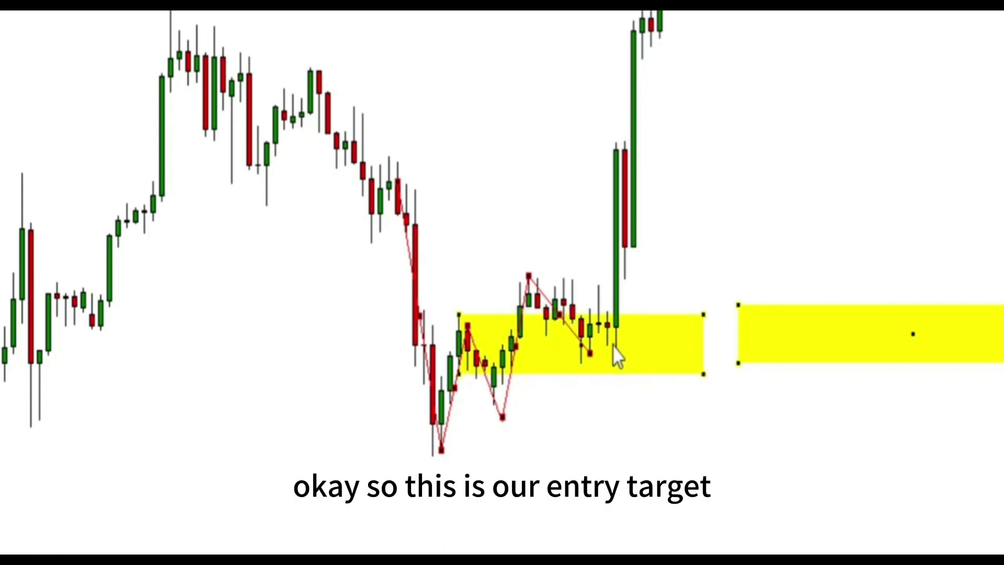